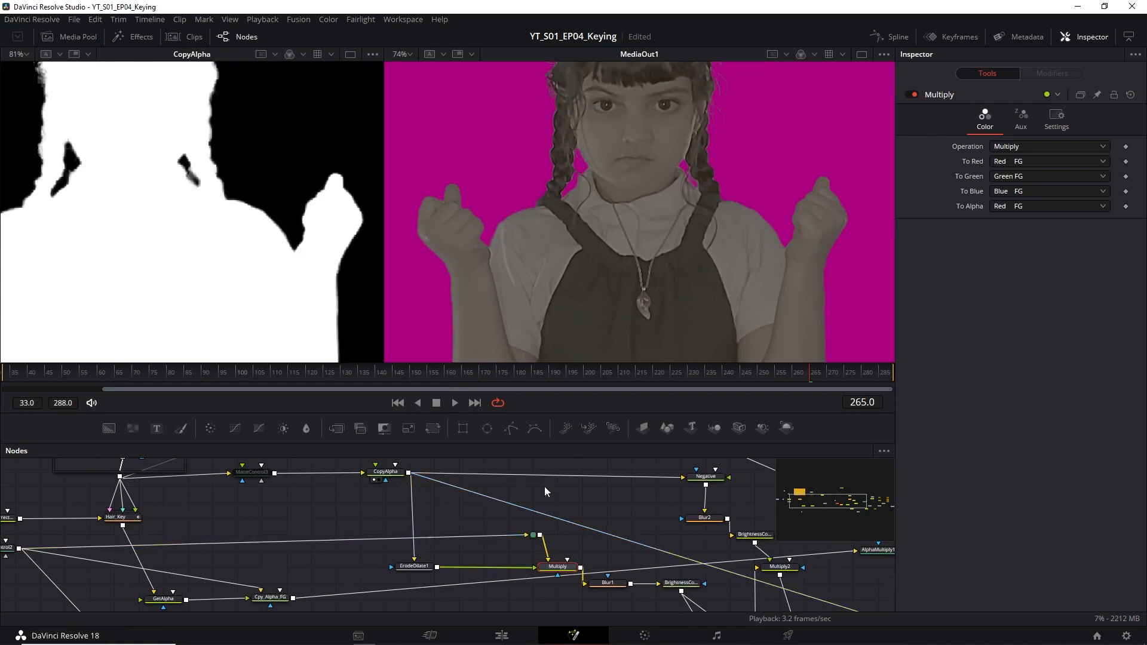
# Display the ErodeDilate1 node's output in the second viewer in place of MediaOut1 and open its settings.
pyautogui.moveTo(459, 517); pyautogui.dragTo(431, 530)
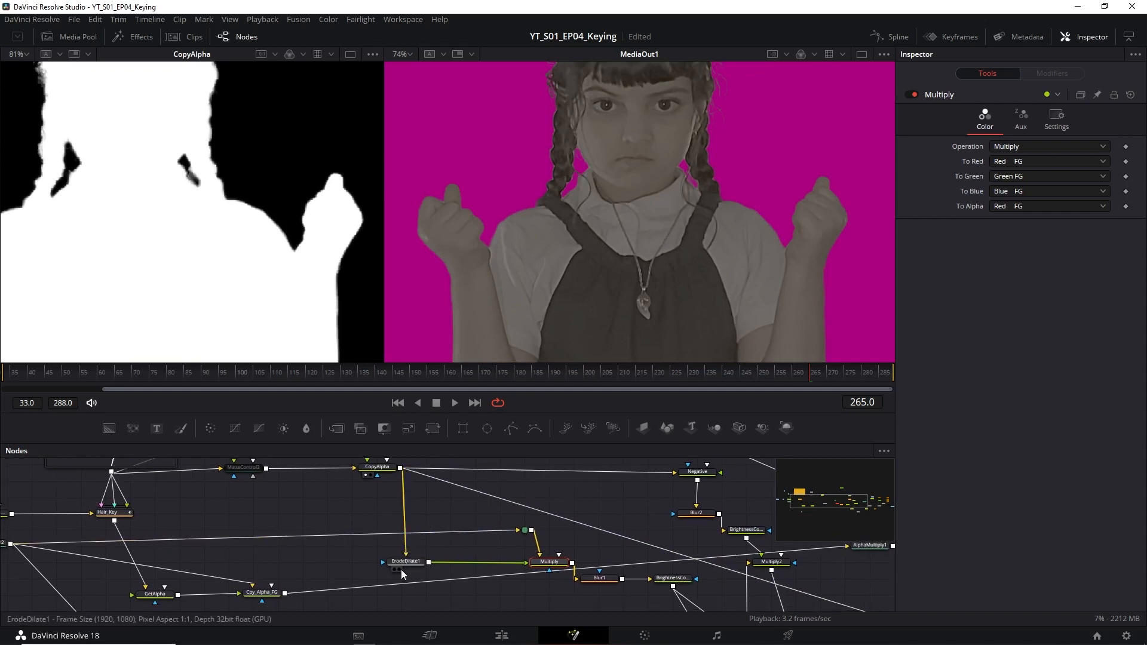
pyautogui.click(400, 570)
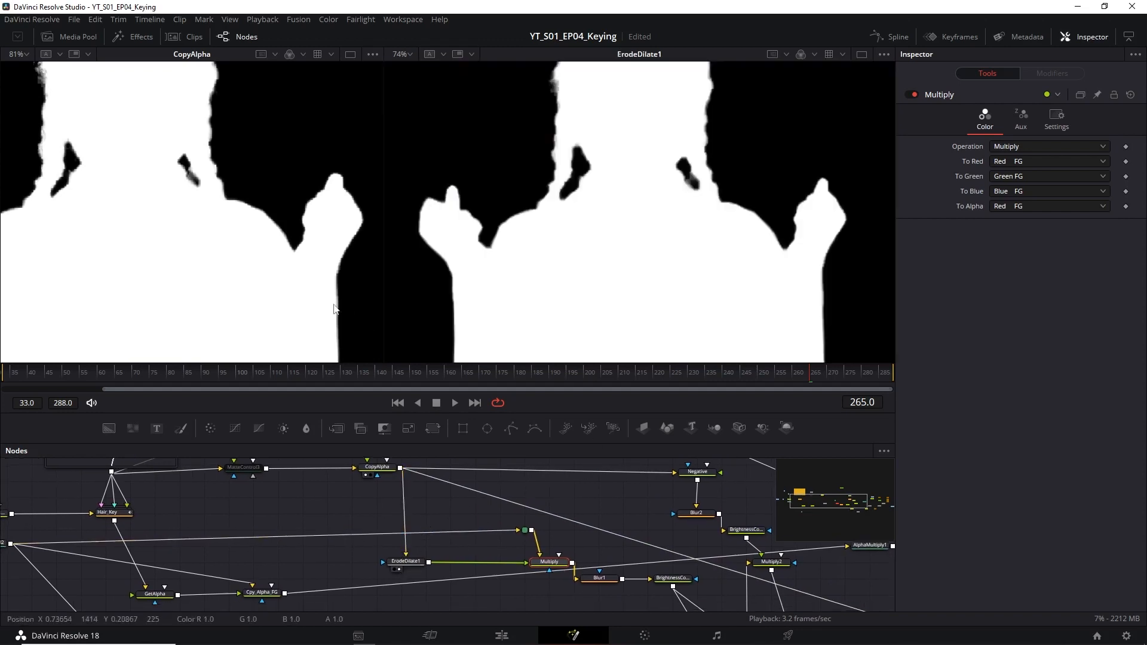
pyautogui.click(413, 564)
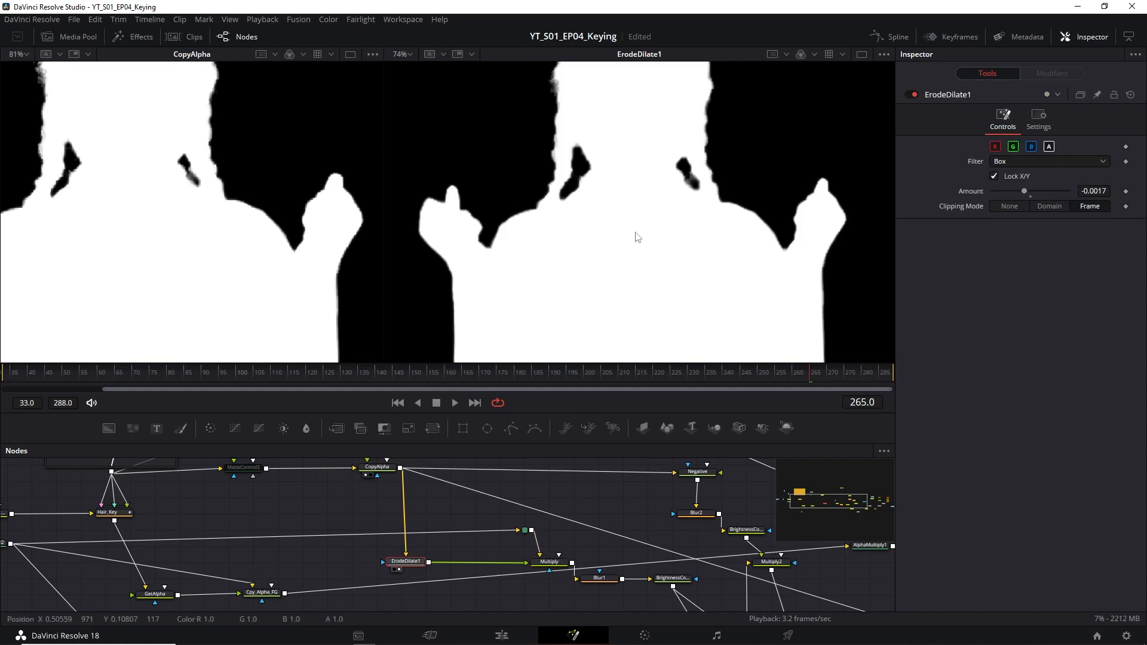
# Display the MatteControl2 node's output in the first viewer and show its spill suppression settings.
pyautogui.moveTo(626, 507); pyautogui.dragTo(599, 497)
pyautogui.moveTo(451, 531); pyautogui.dragTo(526, 510)
pyautogui.moveTo(396, 518); pyautogui.dragTo(603, 533)
pyautogui.click(243, 528)
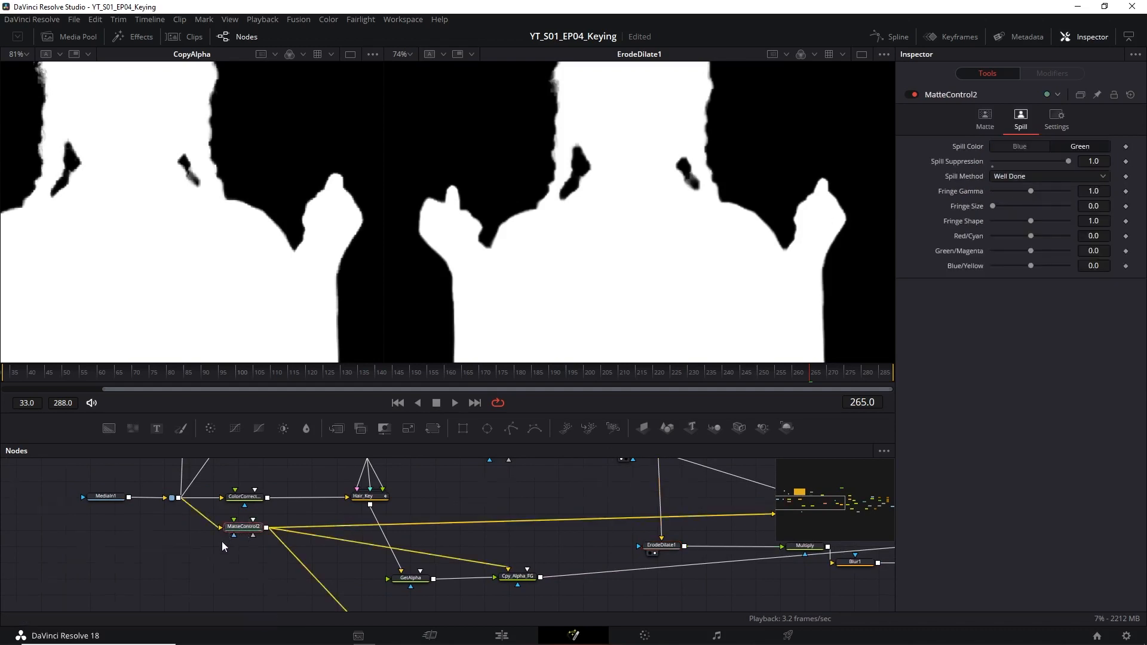
pyautogui.scroll(5, 221, 541)
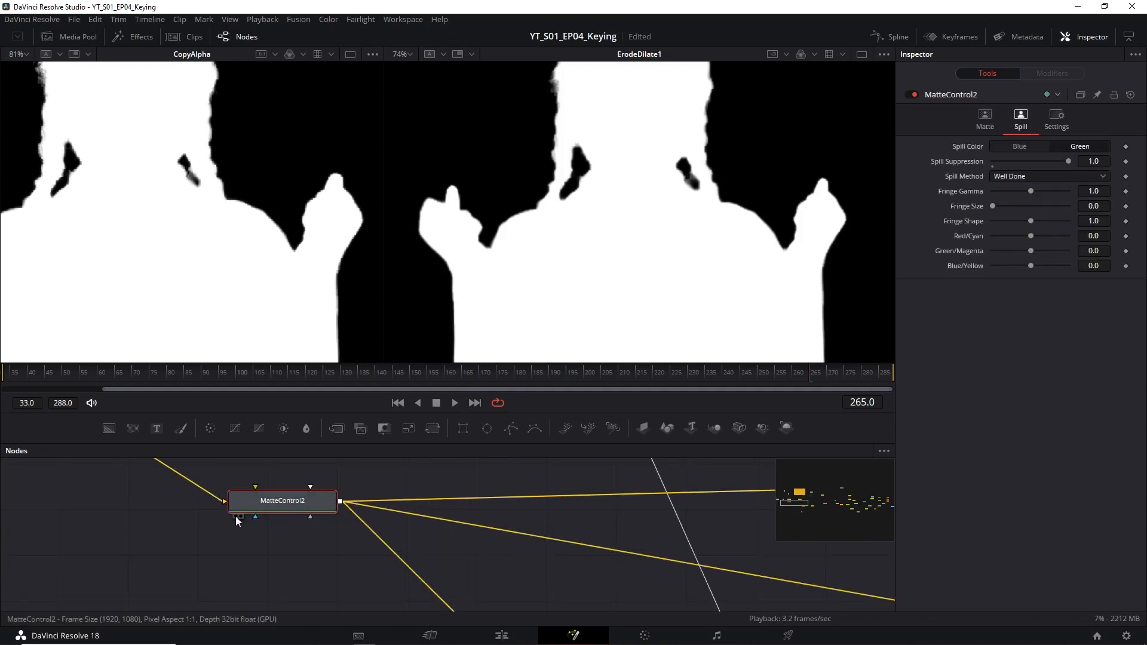
pyautogui.click(235, 516)
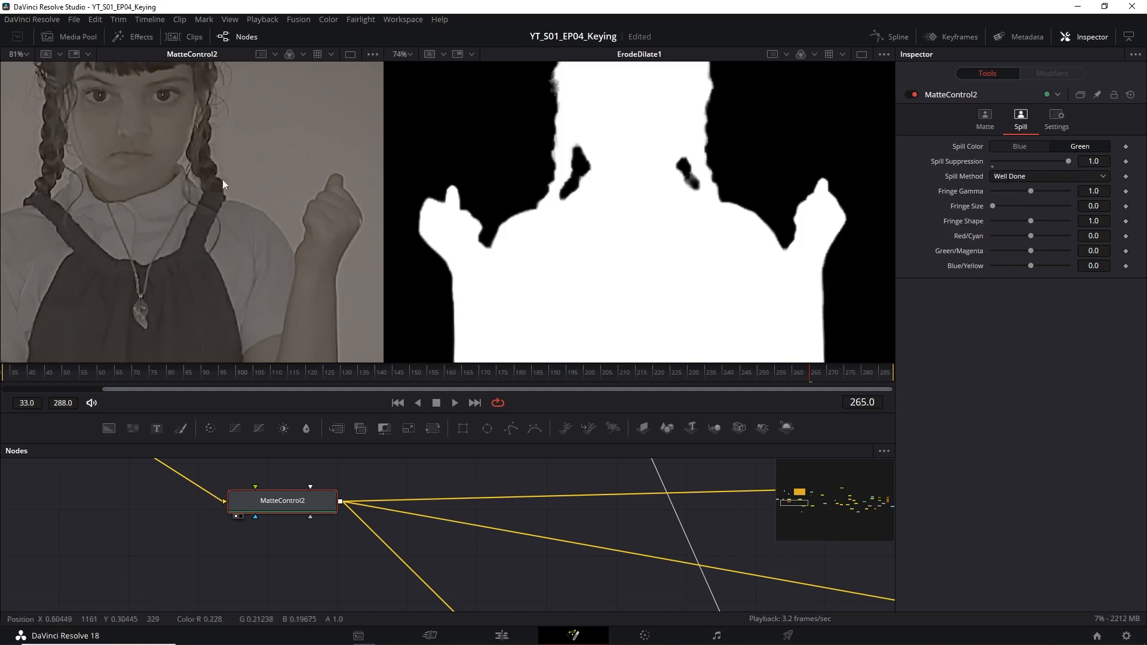
# Open the settings of the Multiply node that combines ErodeDilate1 with the MatteControl2 footage.
pyautogui.moveTo(712, 523); pyautogui.dragTo(304, 554)
pyautogui.scroll(-3, 543, 530)
pyautogui.moveTo(586, 527); pyautogui.dragTo(322, 524)
pyautogui.moveTo(657, 537); pyautogui.dragTo(535, 520)
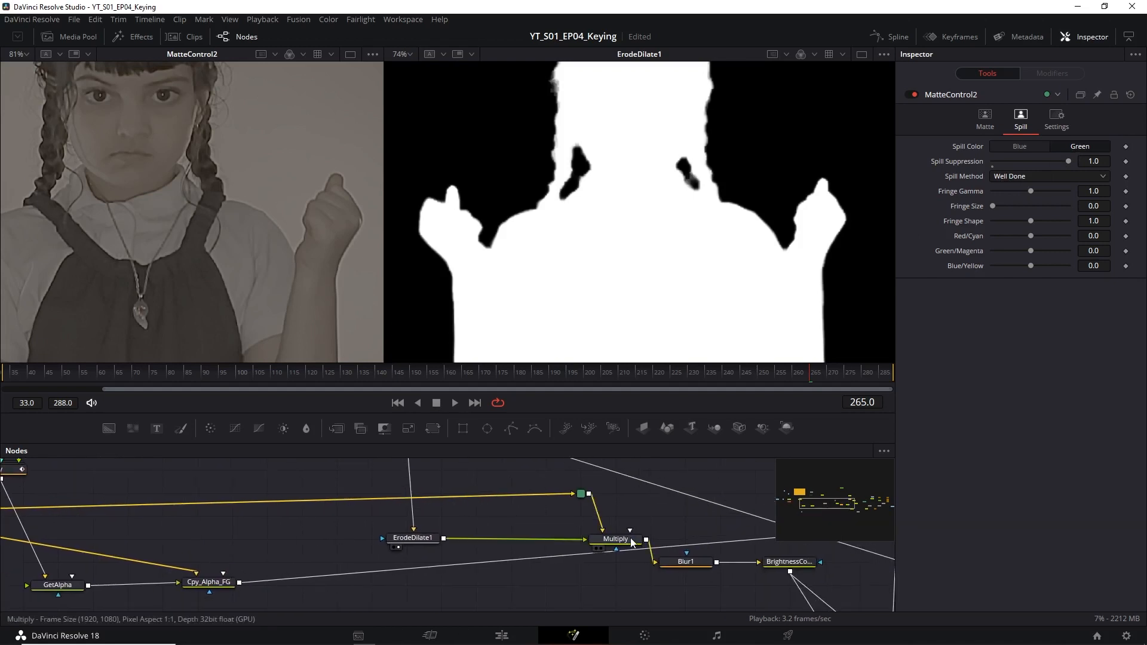
pyautogui.click(631, 543)
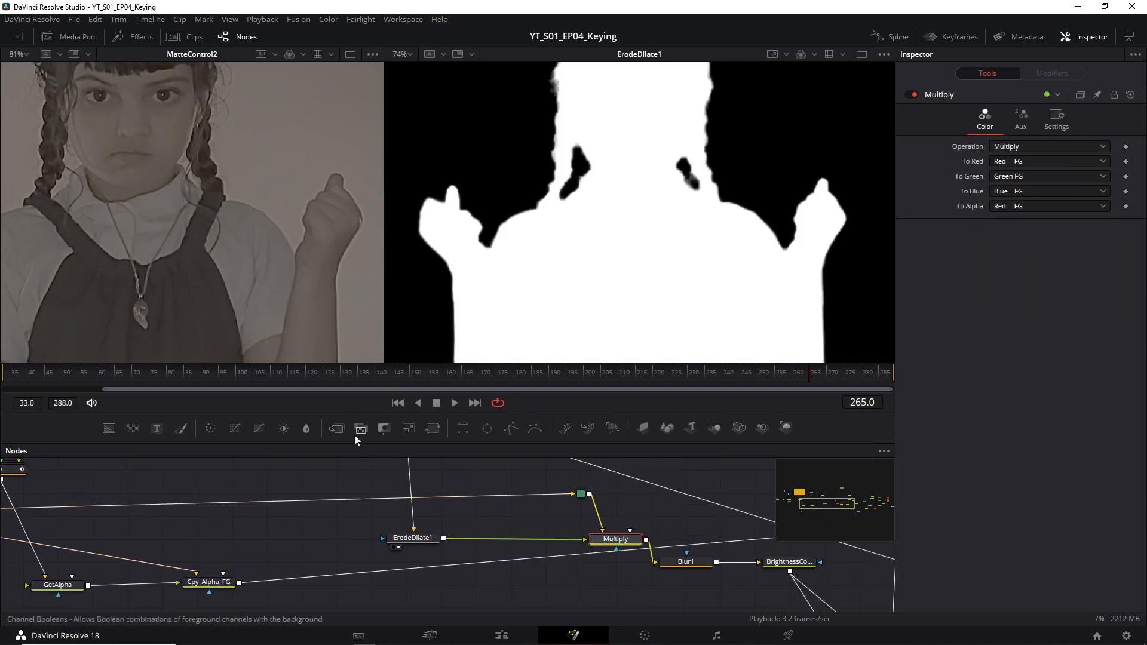
# Add a Channel Booleans node near Multiply, with Operation set to Multiply and To Alpha set to Red FG.
pyautogui.moveTo(365, 431); pyautogui.dragTo(508, 518)
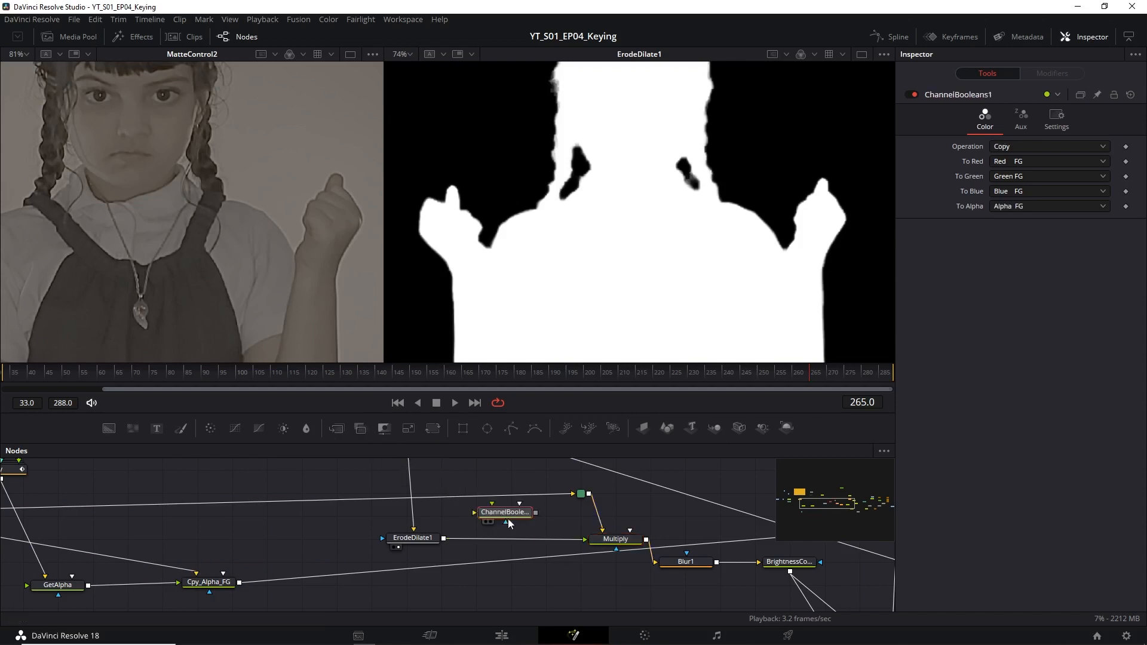
pyautogui.click(1023, 145)
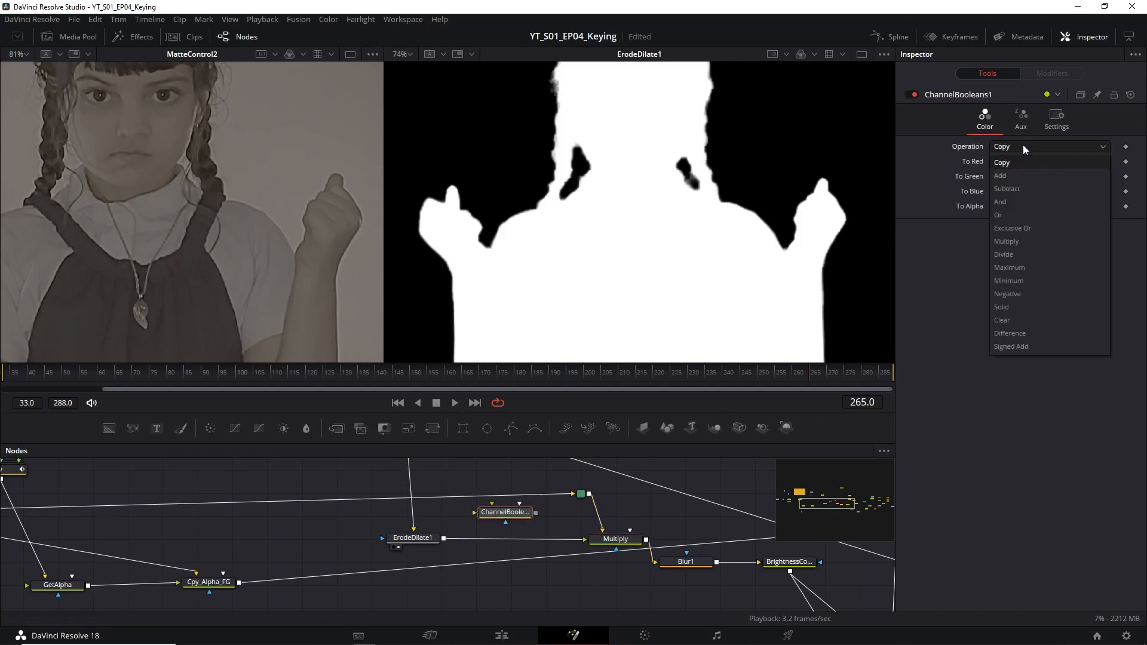
pyautogui.click(1016, 242)
pyautogui.click(1006, 206)
pyautogui.click(1007, 220)
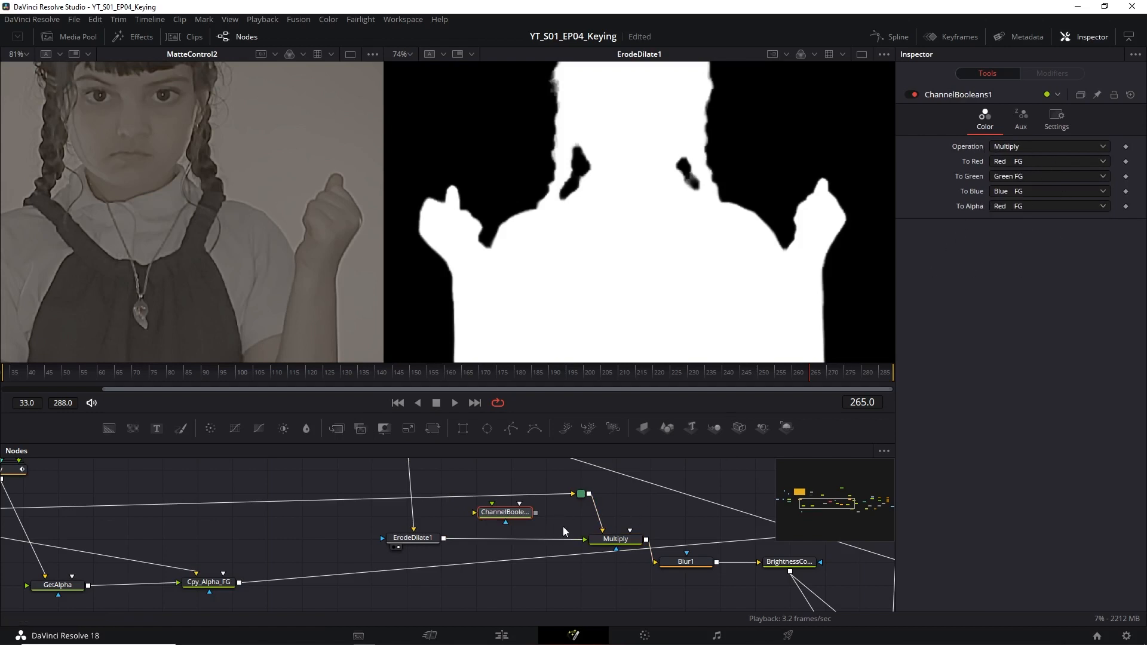
# Display the Multiply node's output in the second viewer and examine the subject's cut-out edges.
pyautogui.click(601, 549)
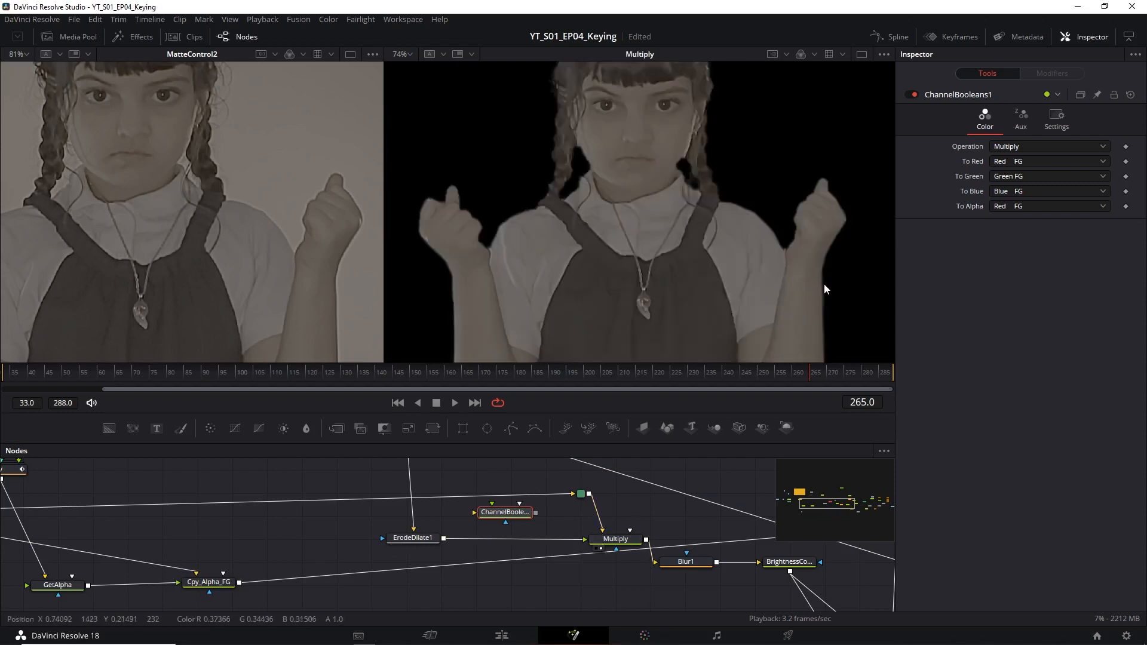
pyautogui.scroll(6, 811, 281)
pyautogui.moveTo(774, 230); pyautogui.dragTo(801, 307)
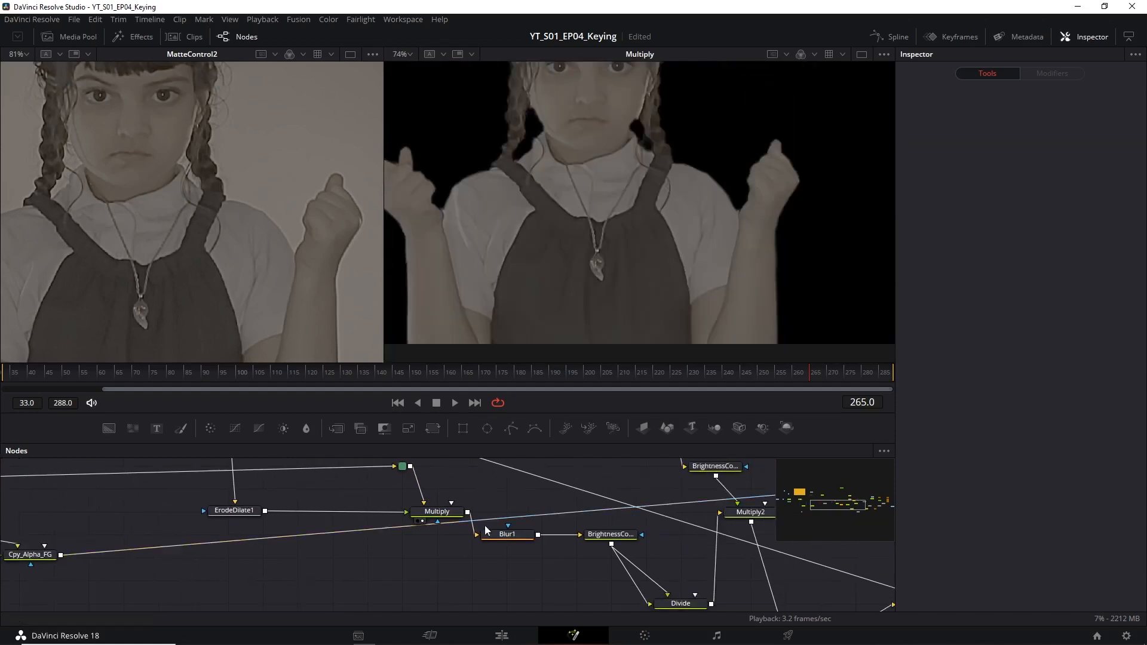
# Display the Blur1 node's output in the second viewer and open its blur settings.
pyautogui.click(494, 543)
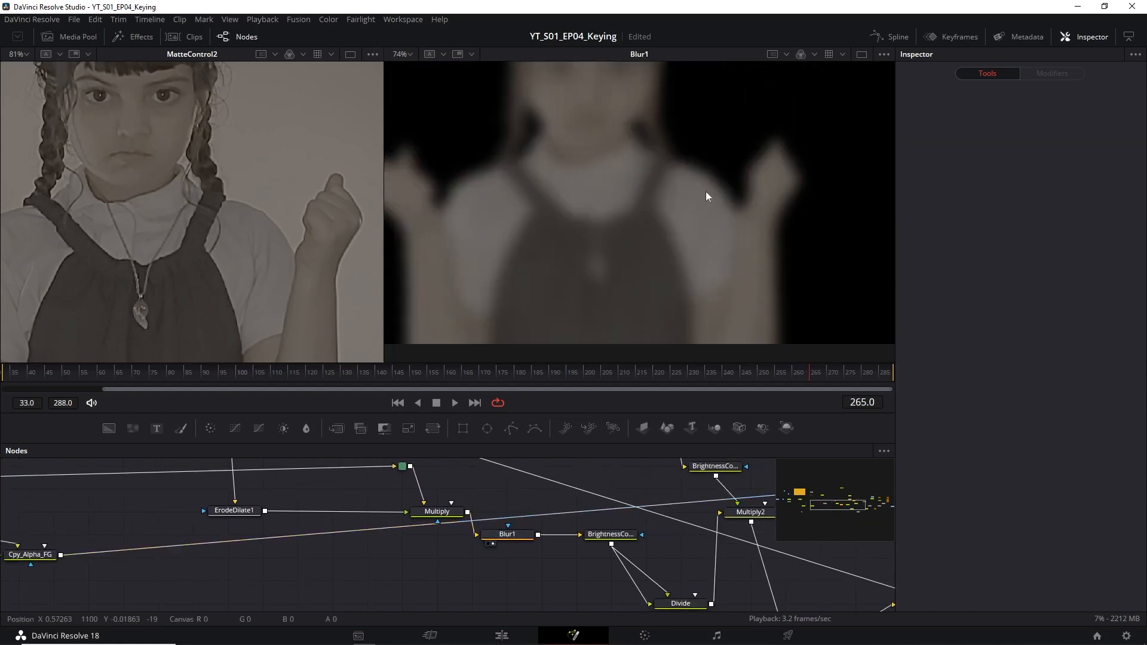
pyautogui.click(508, 535)
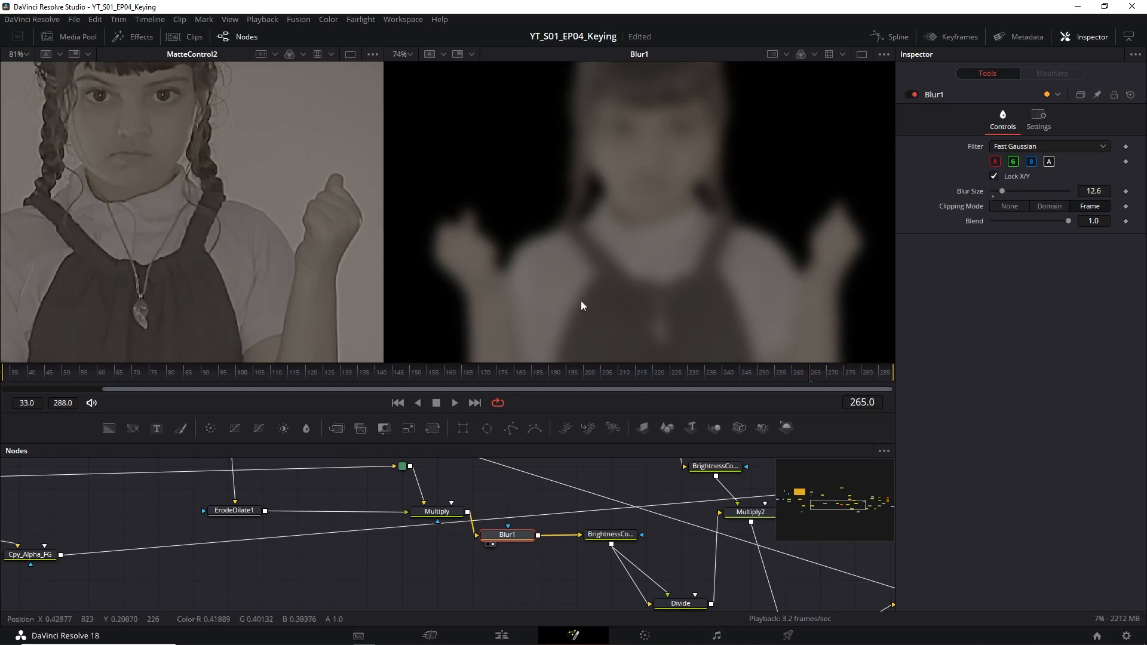
pyautogui.moveTo(651, 542); pyautogui.dragTo(603, 525)
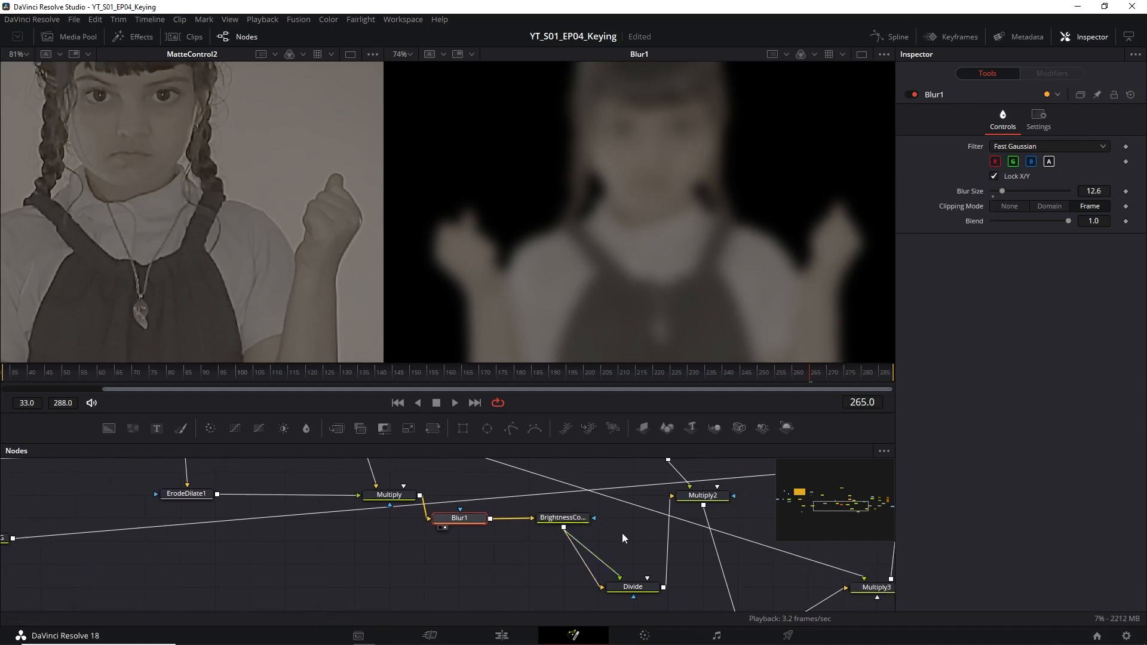
pyautogui.moveTo(592, 527); pyautogui.dragTo(553, 505)
# Display the output of the BrightnessContrast node after Blur1 and check its Low and High range controls.
pyautogui.click(524, 499)
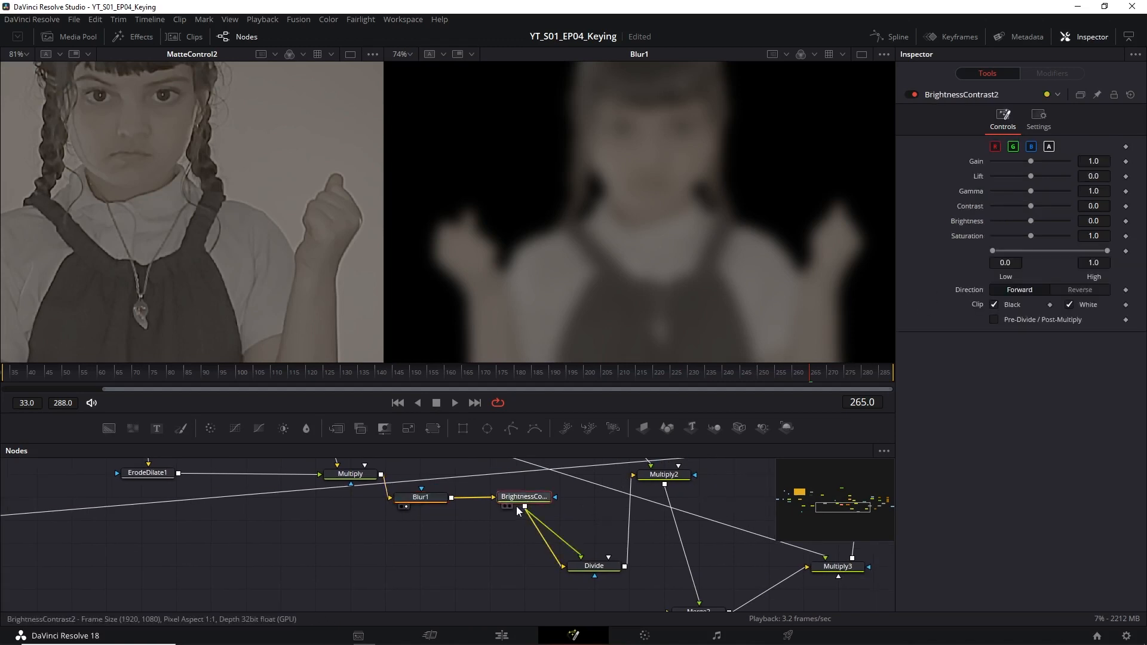
pyautogui.click(509, 507)
pyautogui.moveTo(996, 250); pyautogui.dragTo(972, 253)
pyautogui.moveTo(1106, 252)
pyautogui.mouseDown()
pyautogui.moveTo(1080, 252)
pyautogui.moveTo(1115, 252)
pyautogui.mouseUp()
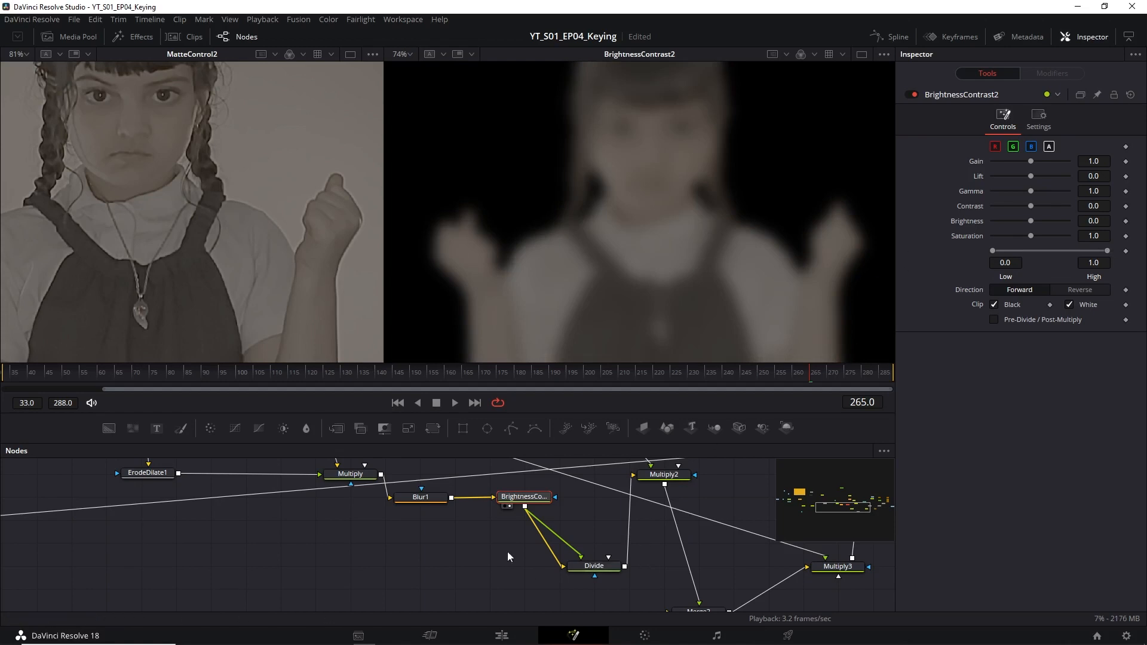
# Display the Divide node's output in the second viewer and examine the extended edges around the head, hands and body.
pyautogui.moveTo(622, 526); pyautogui.dragTo(614, 510)
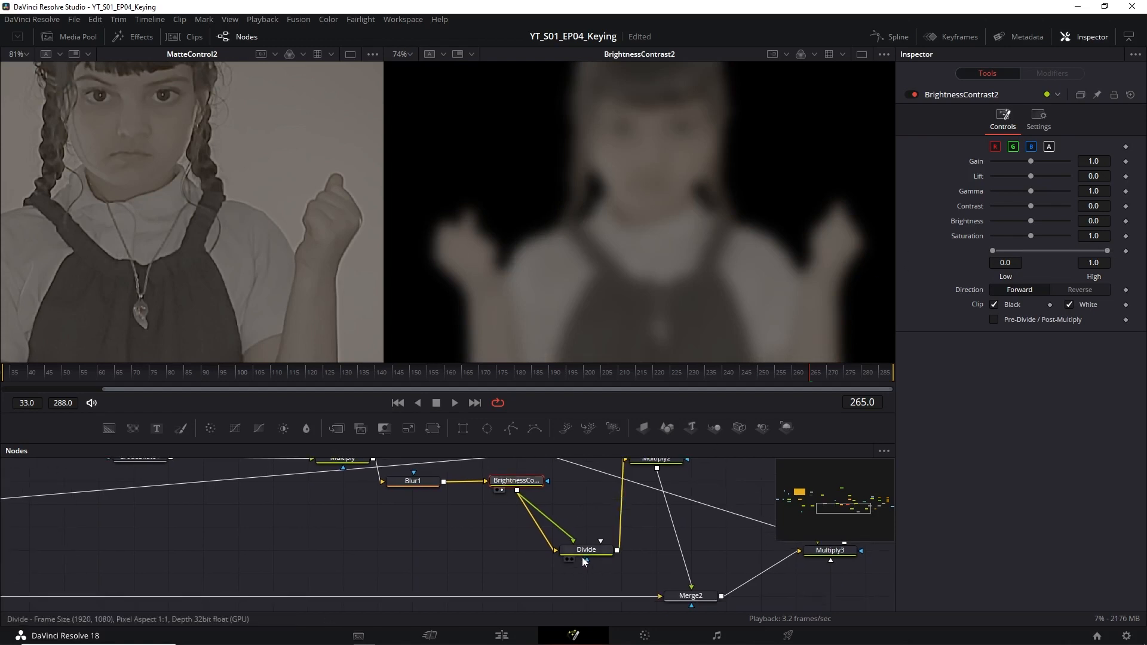
pyautogui.moveTo(582, 558); pyautogui.dragTo(604, 579)
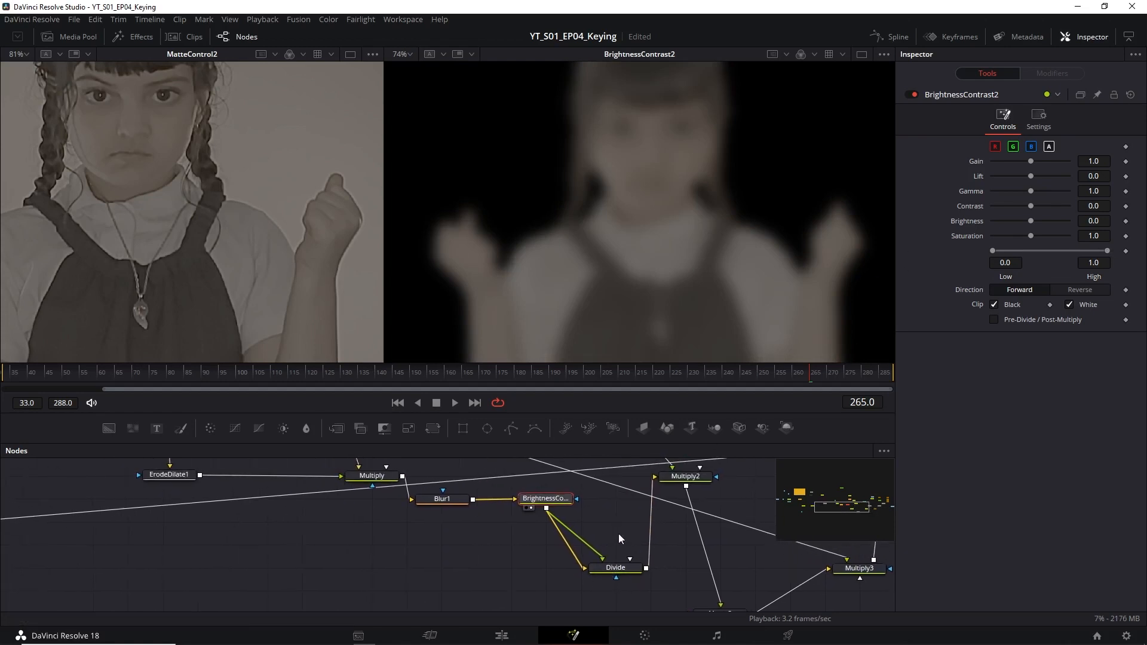
pyautogui.click(601, 578)
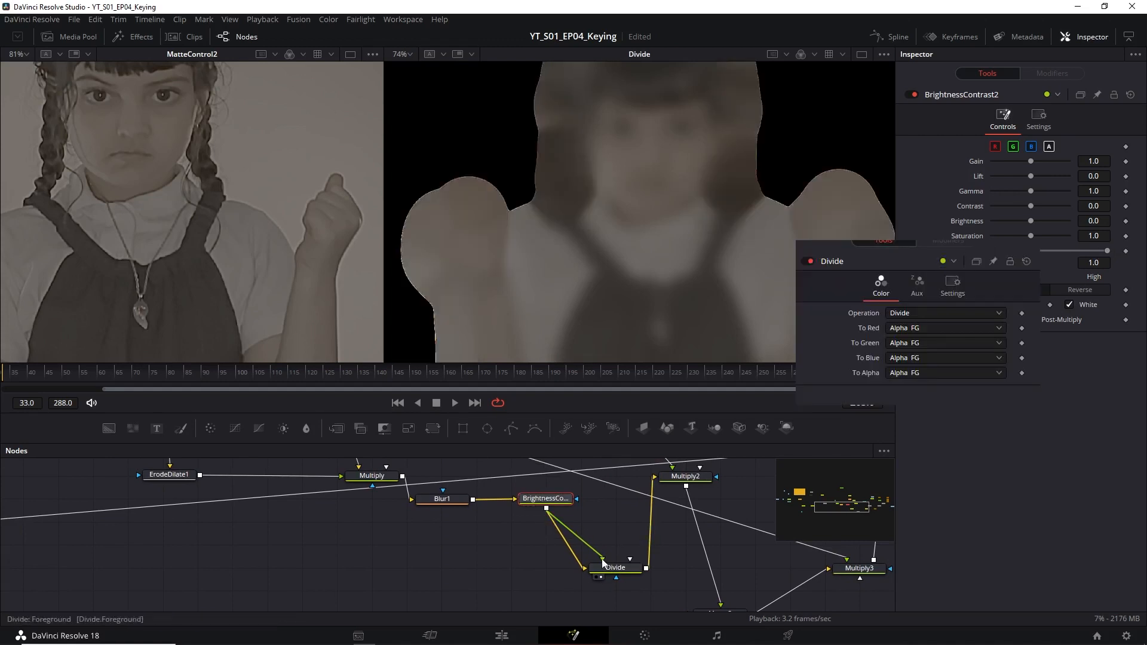
pyautogui.moveTo(834, 281); pyautogui.dragTo(753, 266)
pyautogui.moveTo(556, 257); pyautogui.dragTo(623, 280)
pyautogui.moveTo(743, 282); pyautogui.dragTo(782, 280)
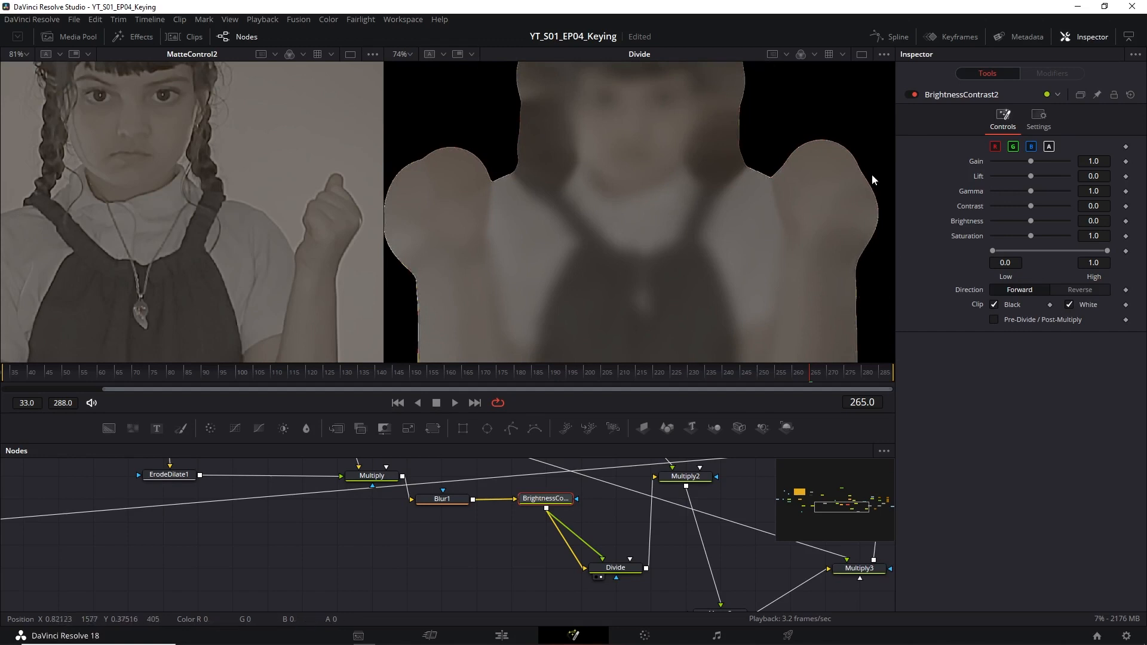
pyautogui.moveTo(645, 185); pyautogui.dragTo(722, 250)
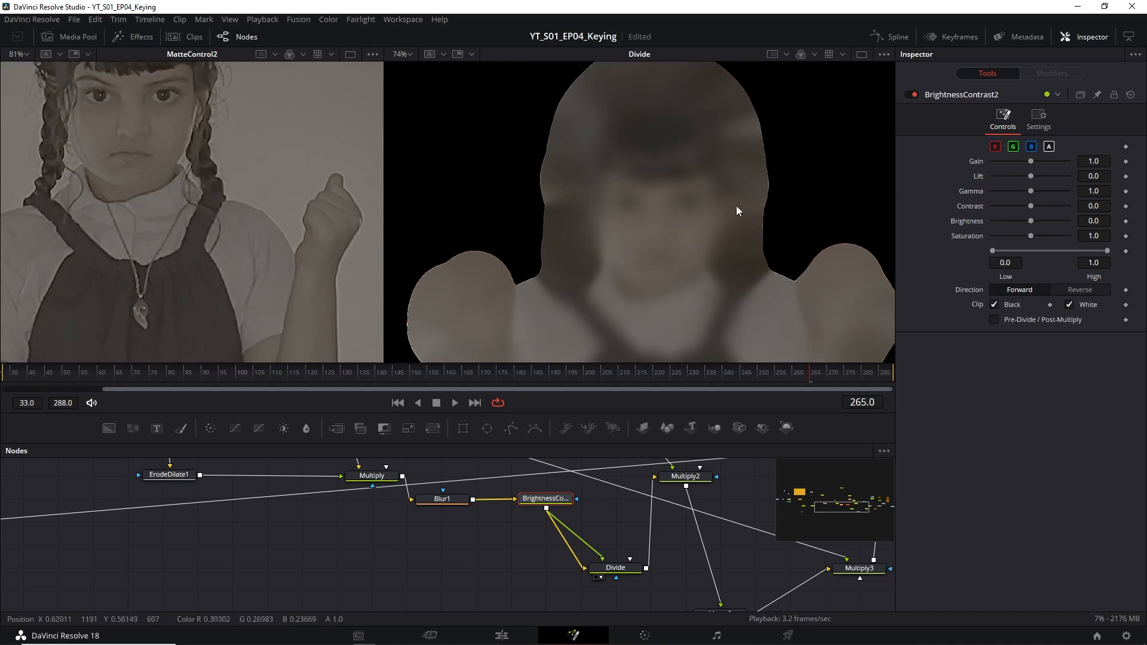
pyautogui.moveTo(606, 341)
pyautogui.mouseDown()
pyautogui.moveTo(615, 343)
pyautogui.moveTo(556, 198)
pyautogui.mouseUp()
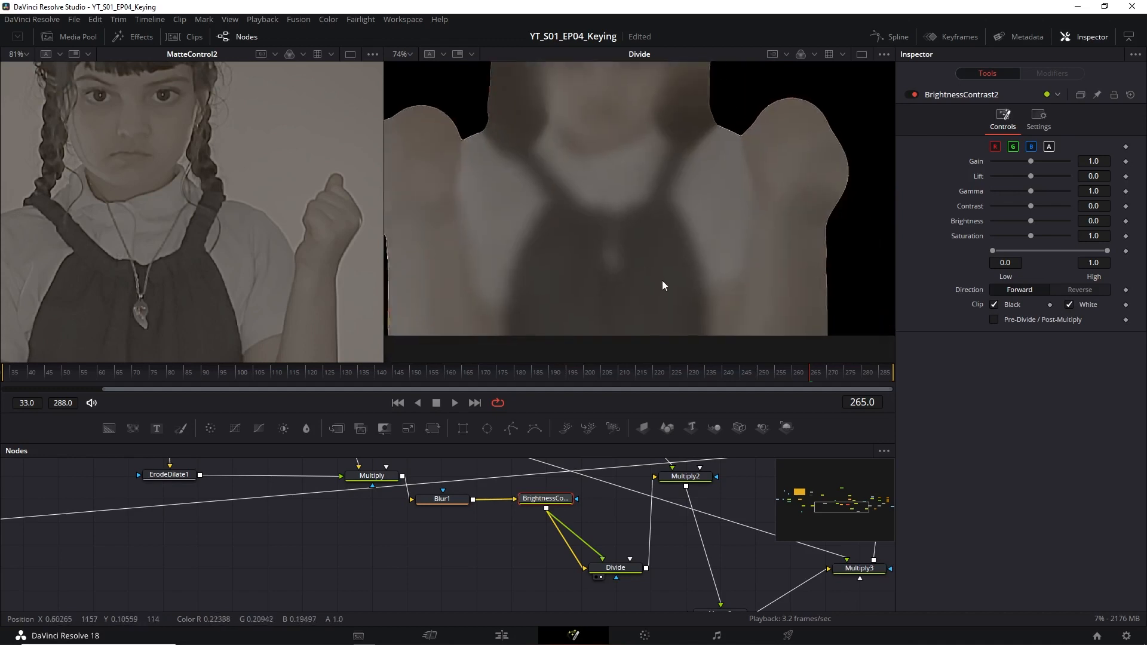
pyautogui.moveTo(663, 281); pyautogui.dragTo(623, 202)
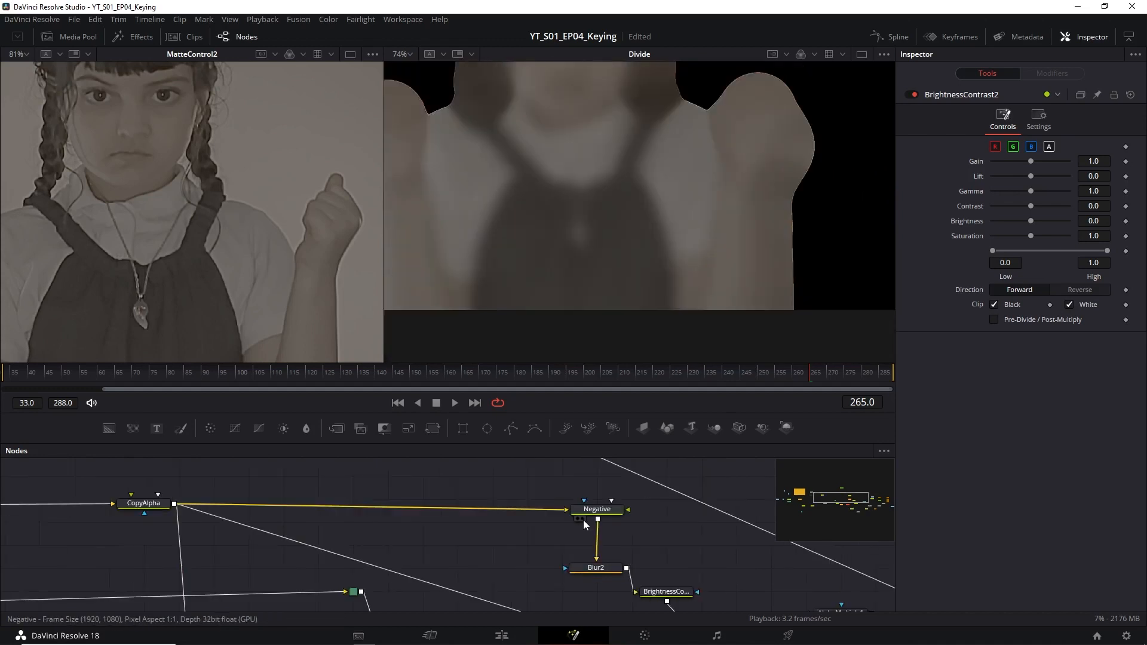
# Display the Negative node's inverted matte, and then Blur2's output with its blur settings open.
pyautogui.click(583, 518)
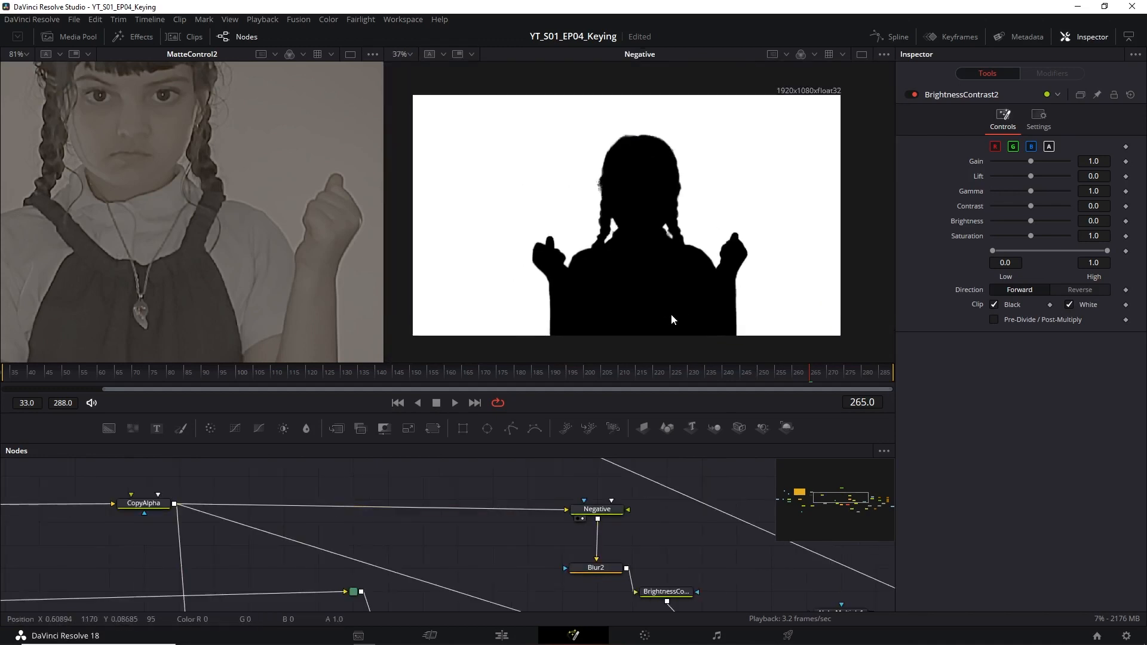
pyautogui.click(583, 578)
pyautogui.click(602, 570)
pyautogui.scroll(2, 717, 285)
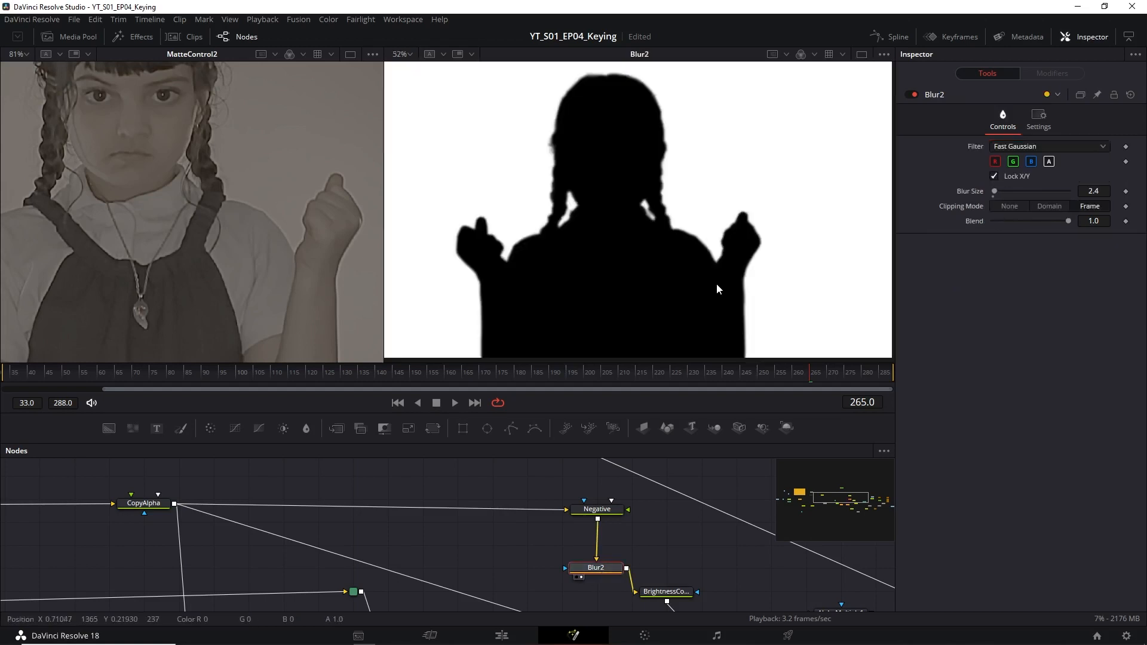
# Display the output of the BrightnessContrast node after Blur2 and open its settings.
pyautogui.moveTo(657, 607); pyautogui.dragTo(621, 500)
pyautogui.click(616, 494)
pyautogui.click(634, 485)
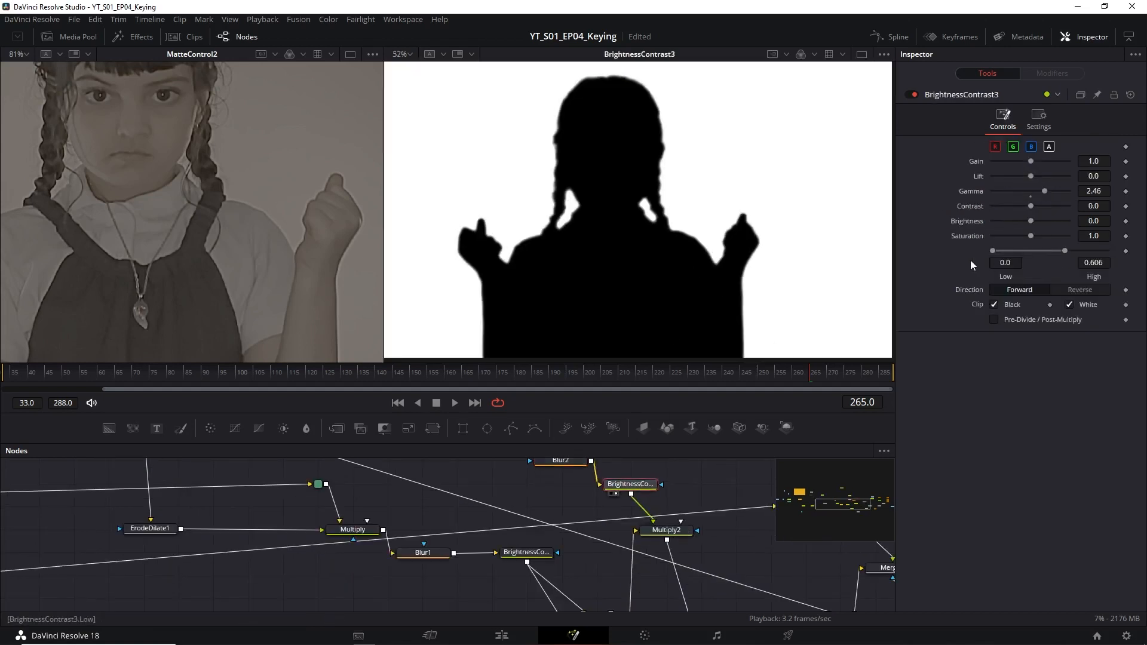
pyautogui.scroll(-2, 694, 475)
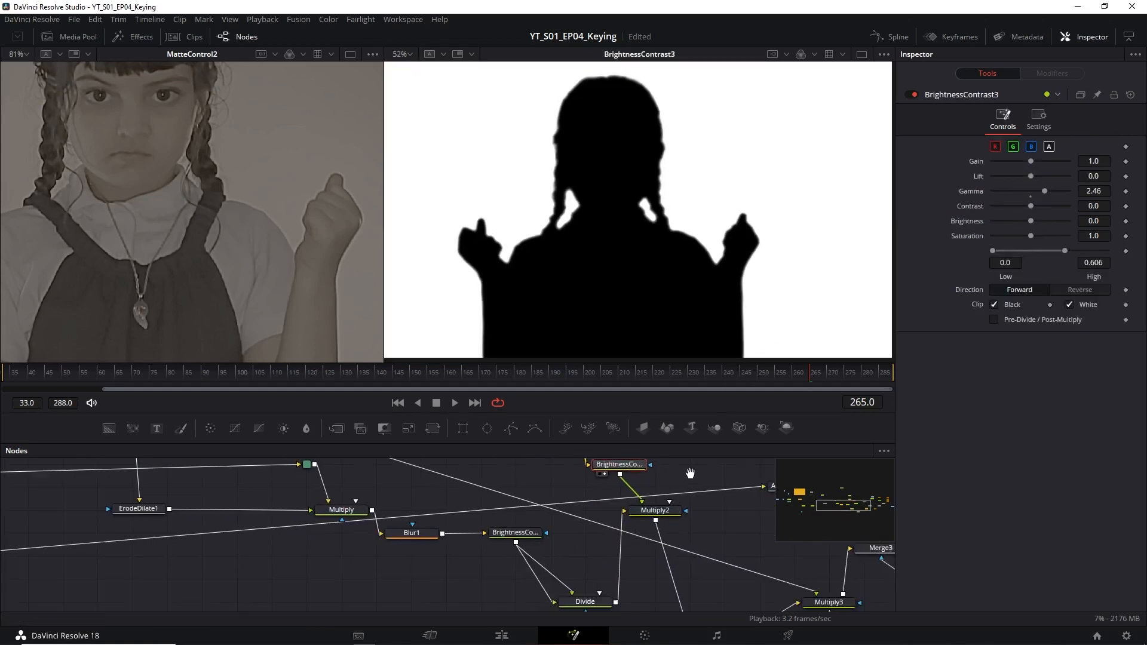
# Display the Multiply2 node's edge-only output in the second viewer and save the project.
pyautogui.click(636, 512)
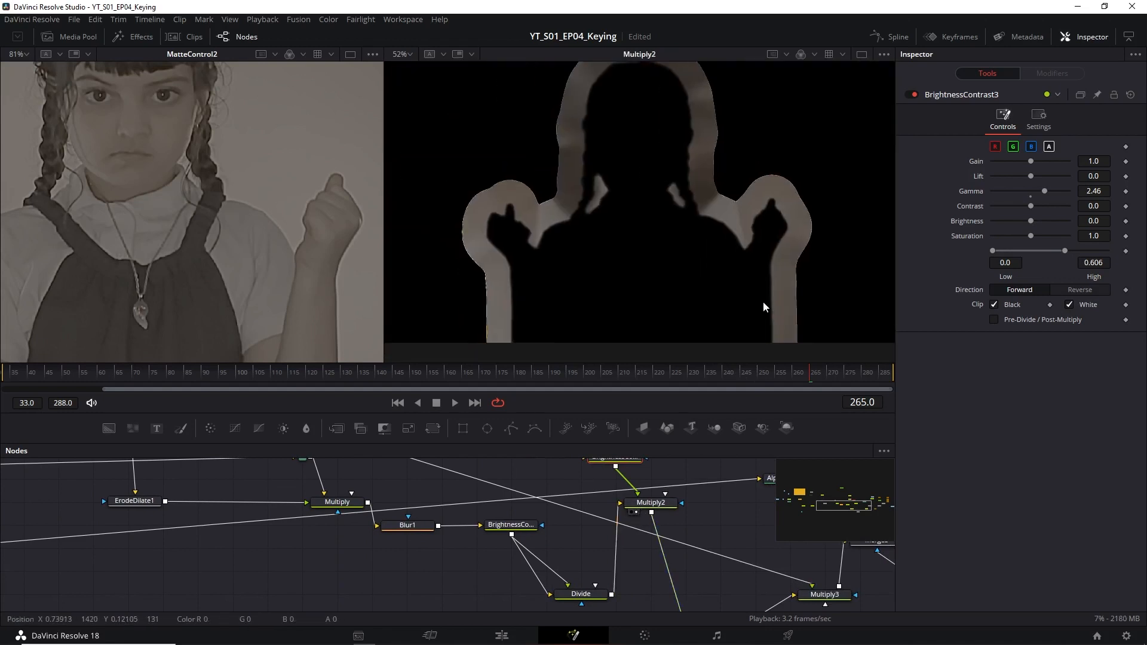
pyautogui.moveTo(756, 294); pyautogui.dragTo(762, 338)
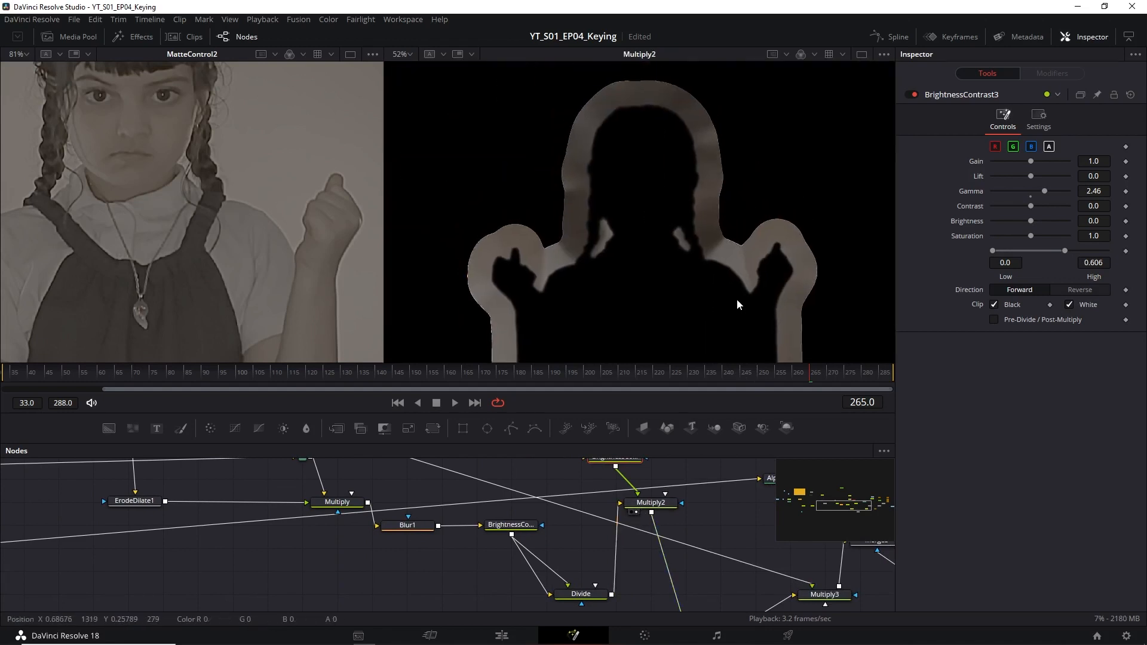
pyautogui.hotkey('ctrl', 's')
pyautogui.moveTo(566, 326); pyautogui.dragTo(545, 268)
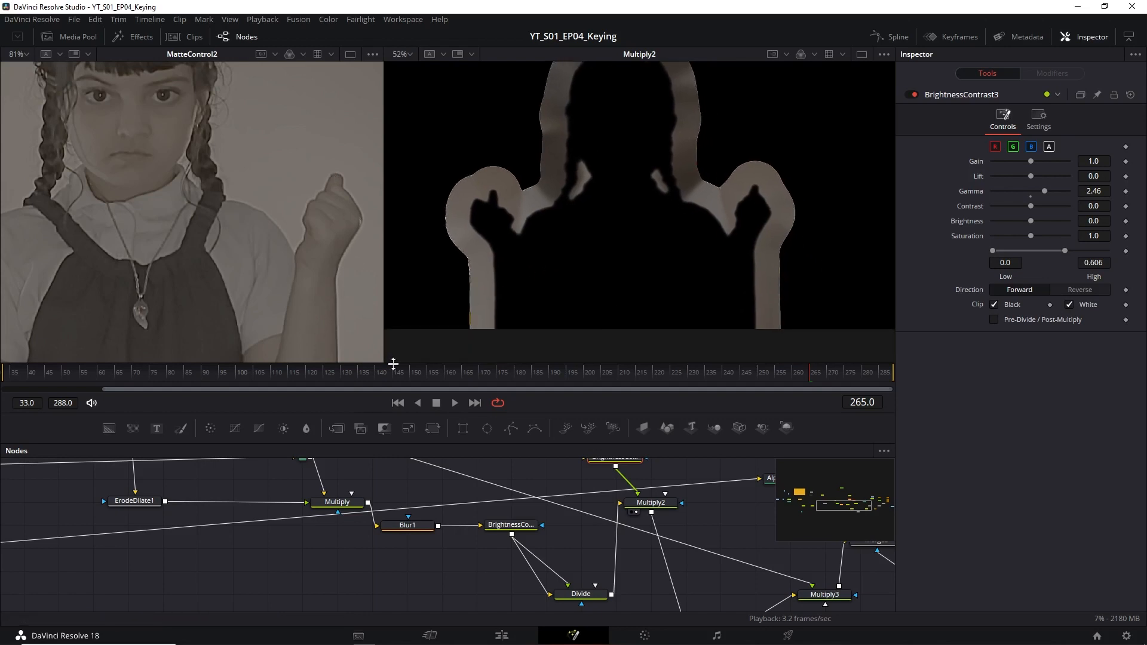
pyautogui.moveTo(644, 317); pyautogui.dragTo(637, 288)
# Trace the node chain from Multiply2 to Merge2 and display Merge2's output in the second viewer.
pyautogui.moveTo(720, 547); pyautogui.dragTo(591, 504)
pyautogui.scroll(-2, 625, 543)
pyautogui.moveTo(558, 541); pyautogui.dragTo(597, 552)
pyautogui.scroll(2, 583, 600)
pyautogui.moveTo(583, 603); pyautogui.dragTo(582, 563)
pyautogui.click(572, 571)
pyautogui.scroll(-3, 582, 563)
pyautogui.moveTo(414, 536); pyautogui.dragTo(621, 590)
pyautogui.scroll(3, 244, 522)
pyautogui.scroll(-3, 258, 543)
pyautogui.moveTo(839, 608); pyautogui.dragTo(359, 517)
pyautogui.scroll(2, 596, 553)
pyautogui.moveTo(572, 510); pyautogui.dragTo(560, 564)
pyautogui.click(499, 476)
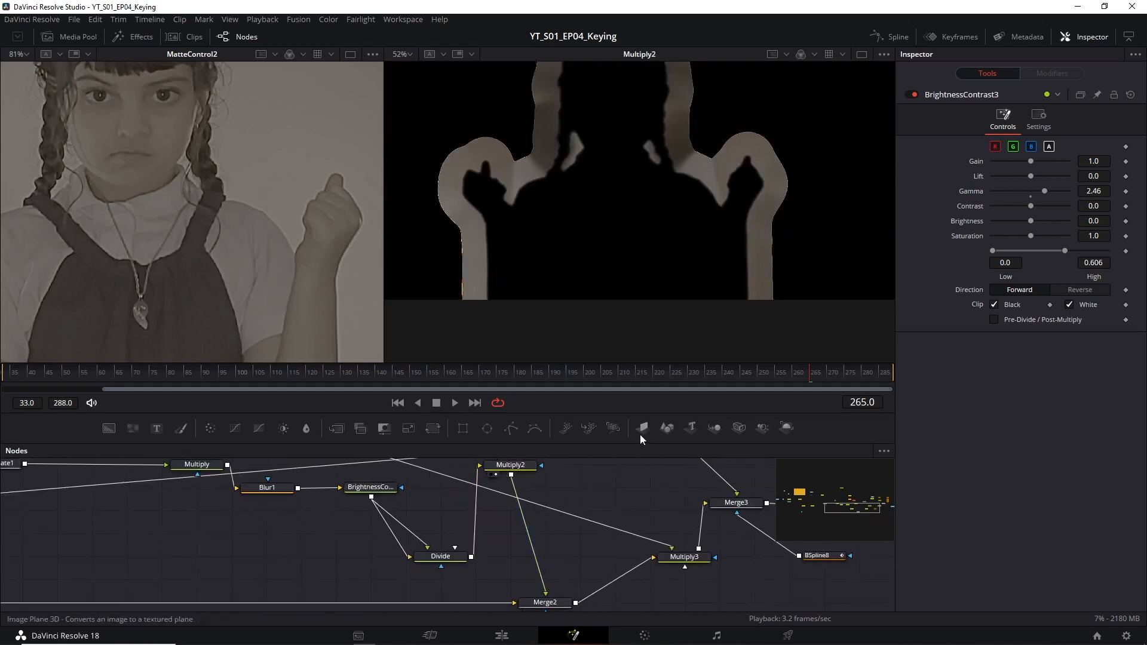
pyautogui.moveTo(532, 610); pyautogui.dragTo(522, 547)
pyautogui.click(521, 547)
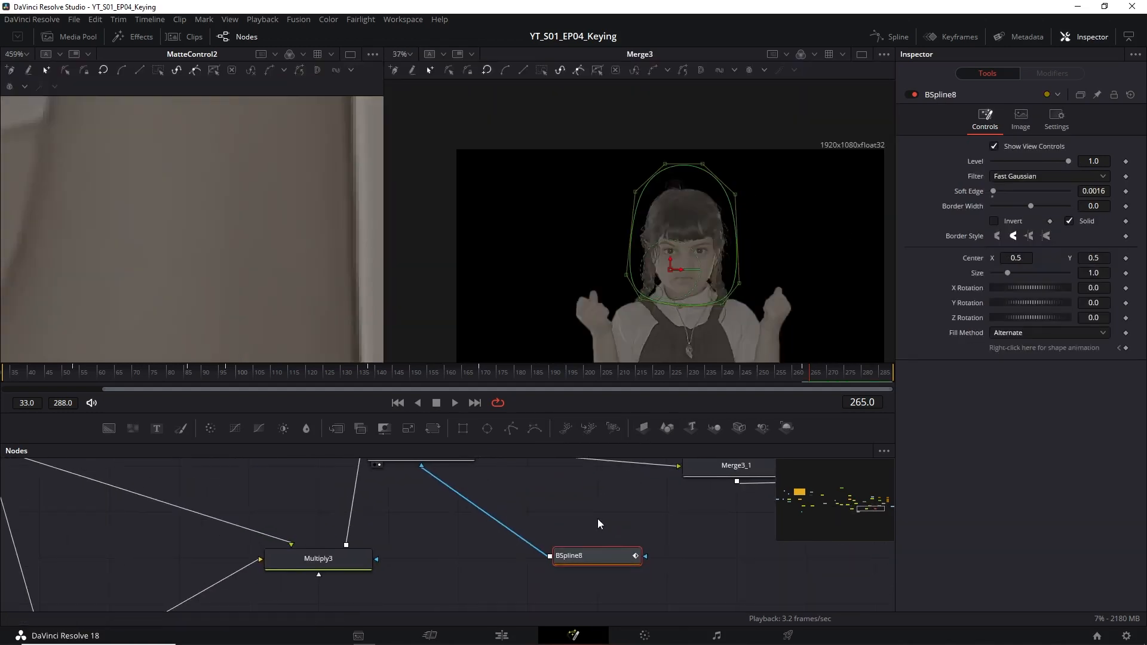
# Follow the node chain to Merge3_1, display its output in the second viewer and inspect the girl's edges up close.
pyautogui.moveTo(598, 519); pyautogui.dragTo(603, 503)
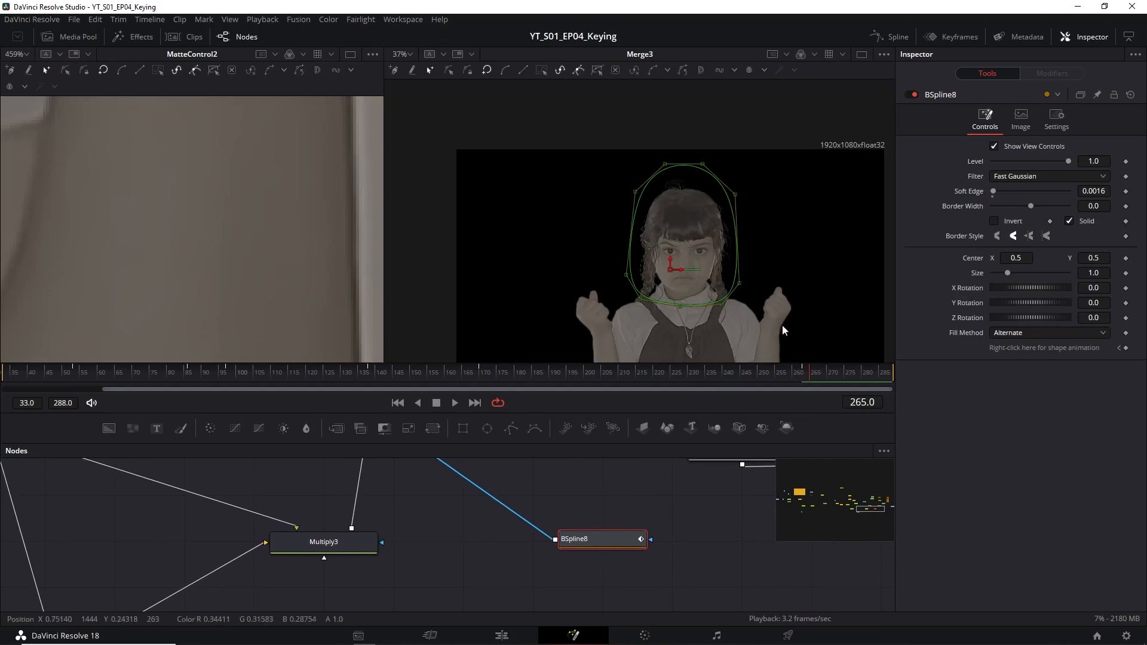
pyautogui.moveTo(794, 326); pyautogui.dragTo(779, 304)
pyautogui.moveTo(602, 523); pyautogui.dragTo(546, 611)
pyautogui.moveTo(509, 481); pyautogui.dragTo(429, 473)
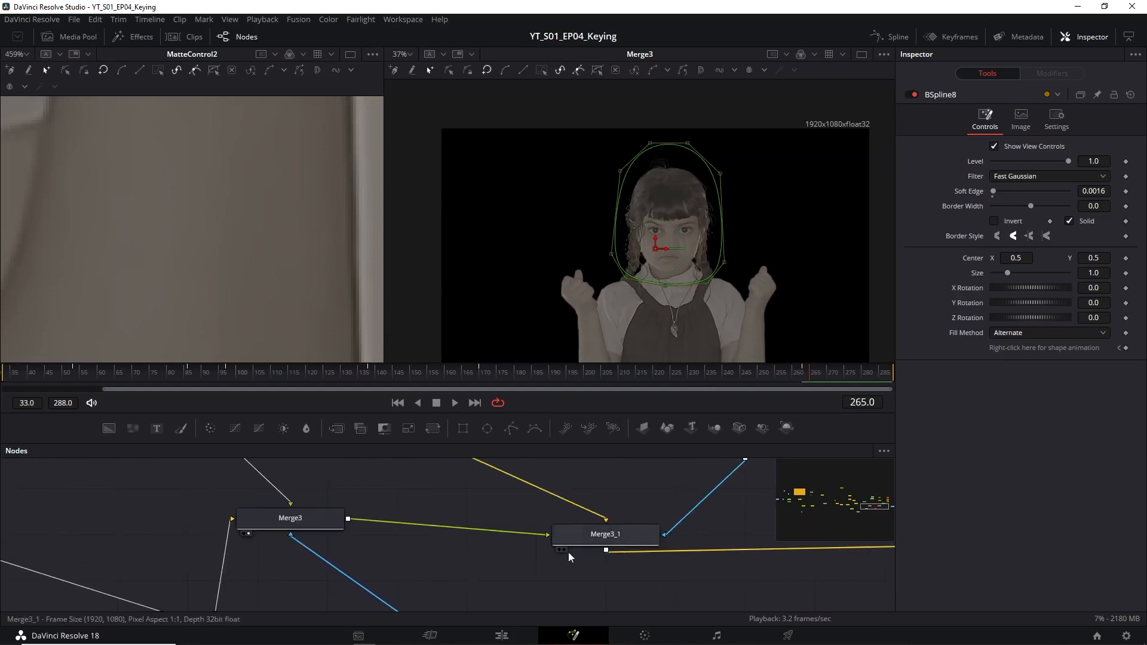
pyautogui.click(563, 551)
pyautogui.moveTo(615, 508); pyautogui.dragTo(596, 540)
pyautogui.scroll(4, 722, 251)
pyautogui.scroll(3, 776, 297)
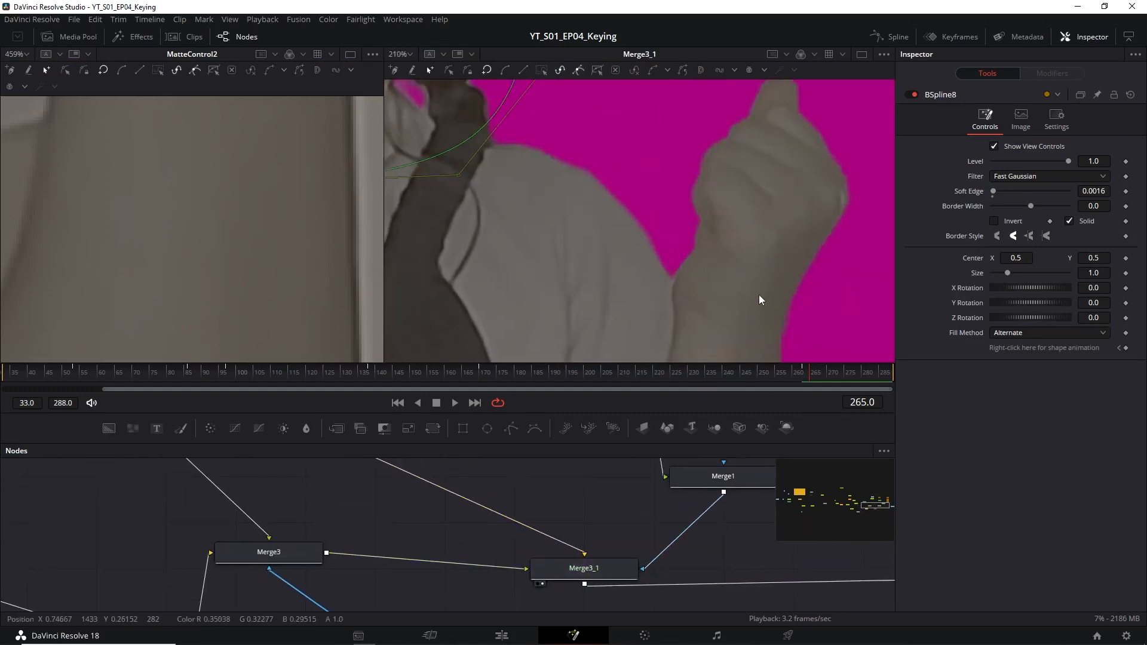
pyautogui.scroll(-5, 697, 313)
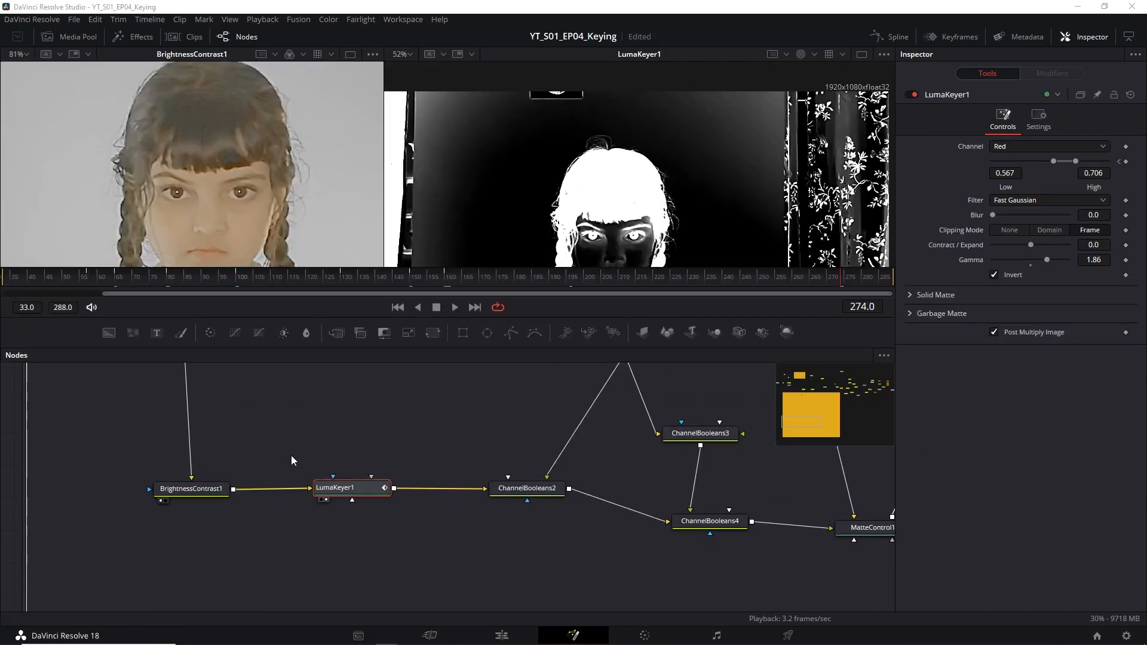
# Open the settings of BrightnessContrast1, and then those of LumaKeyer1.
pyautogui.moveTo(218, 449); pyautogui.dragTo(219, 456)
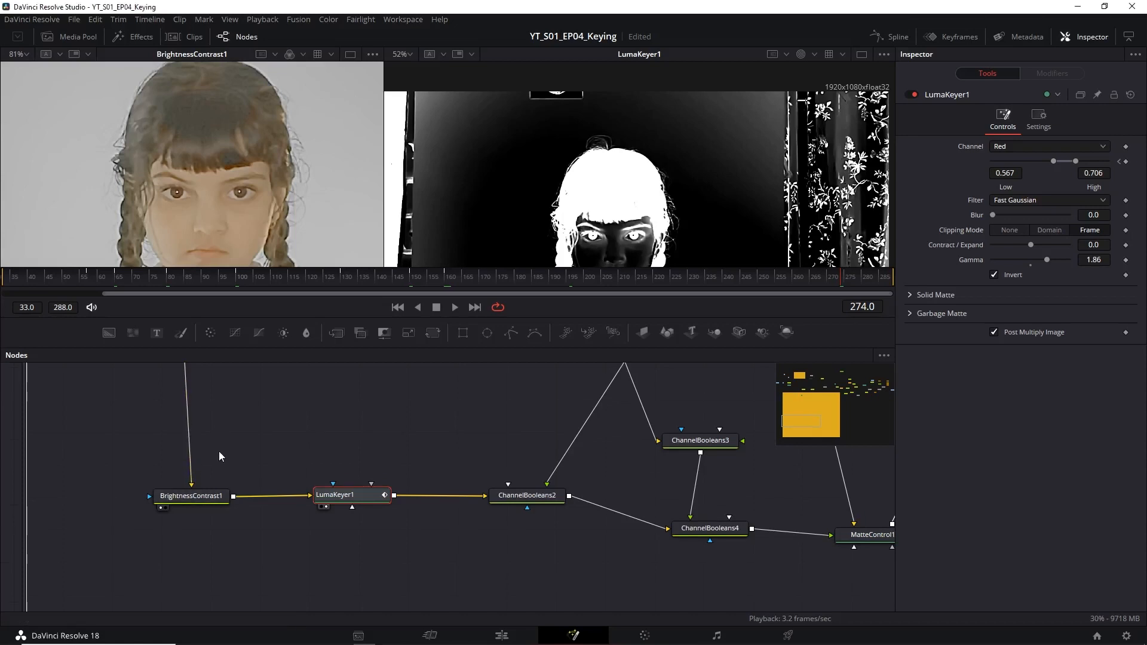
pyautogui.moveTo(201, 503)
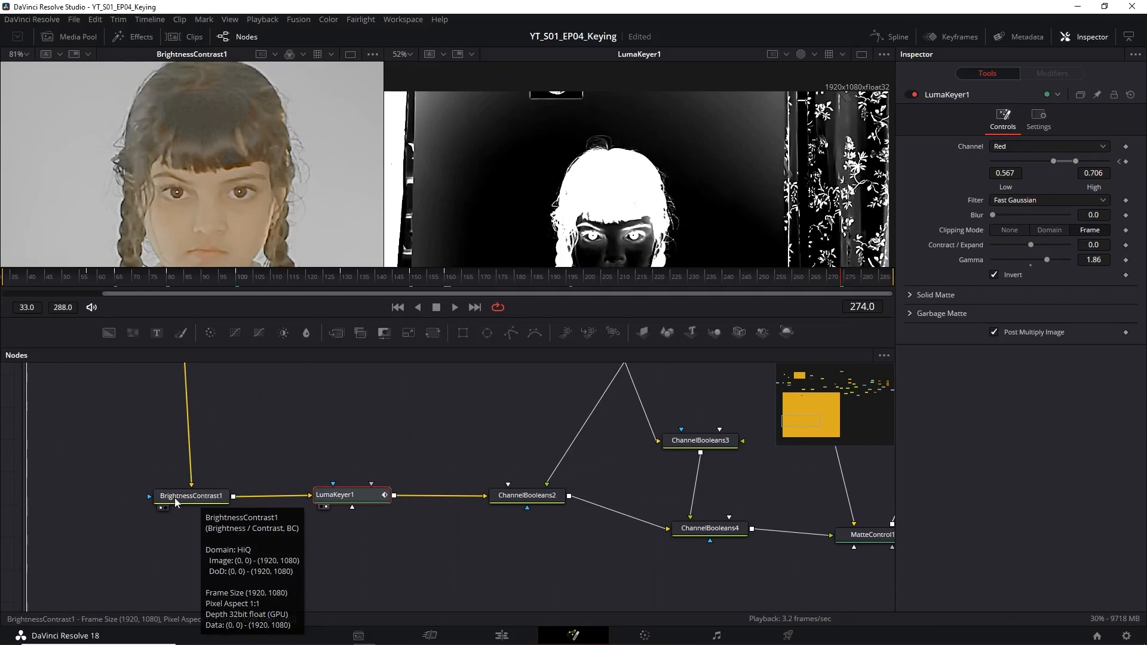
pyautogui.click(177, 503)
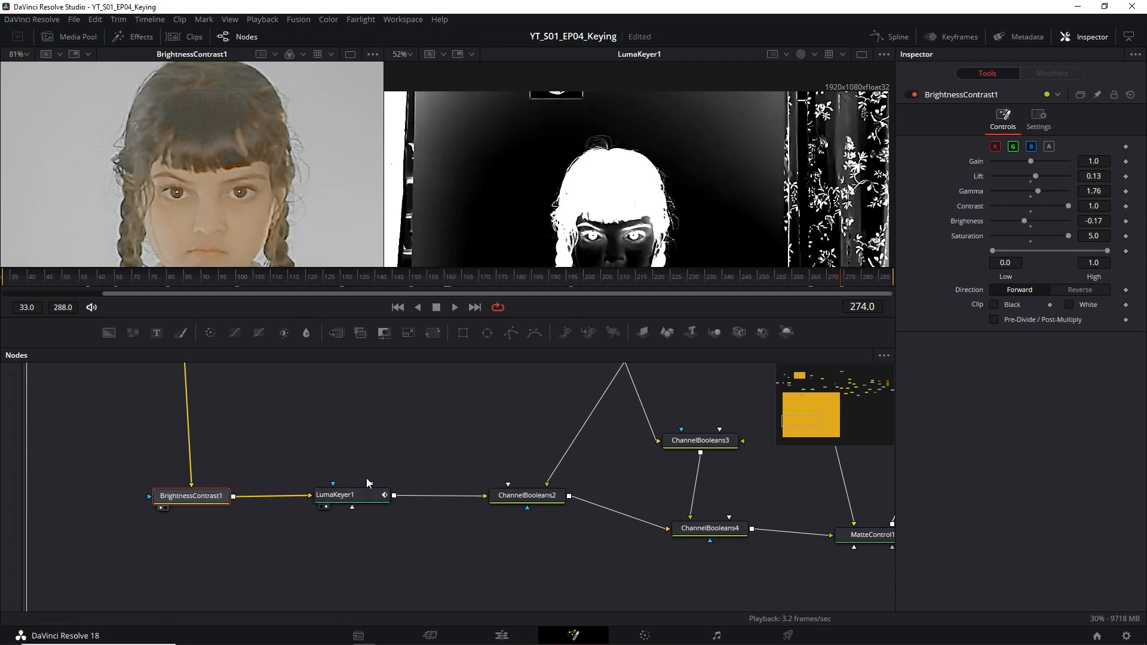
pyautogui.click(363, 501)
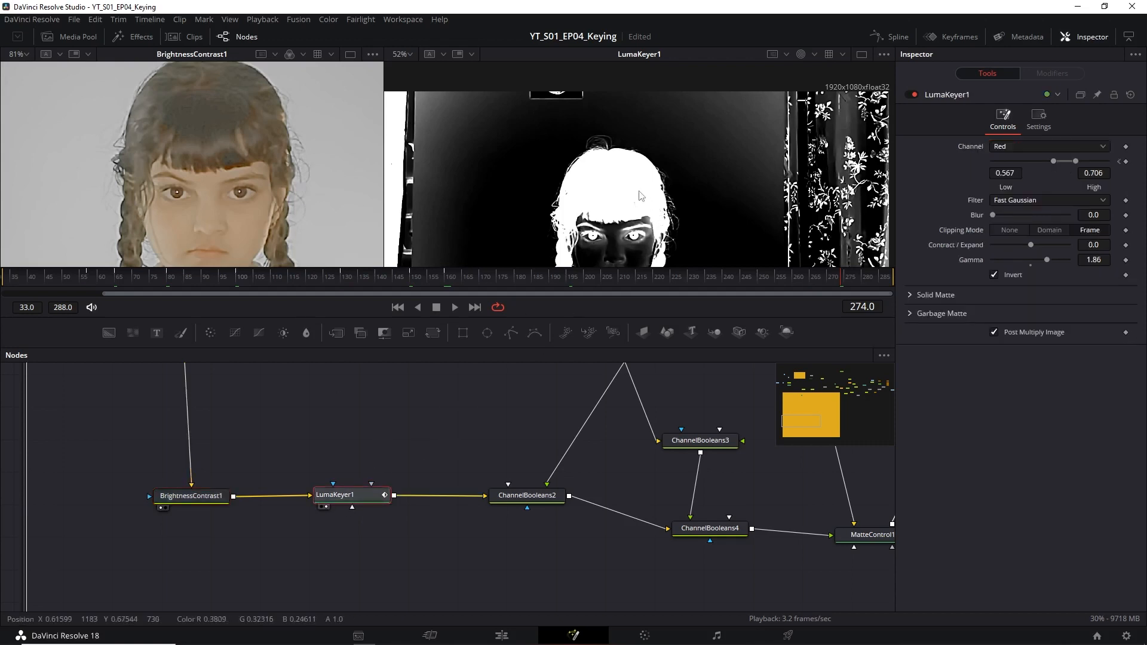
# Try Green and Blue as LumaKeyer1's keying channel, and return the channel to Red.
pyautogui.click(1020, 148)
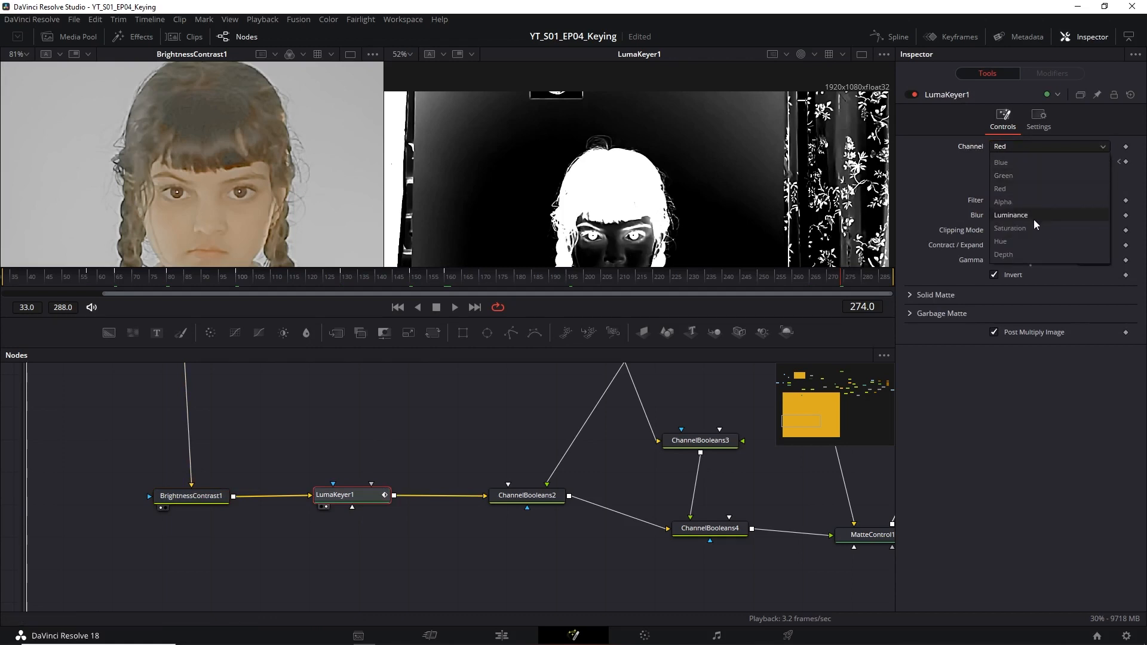
pyautogui.click(943, 172)
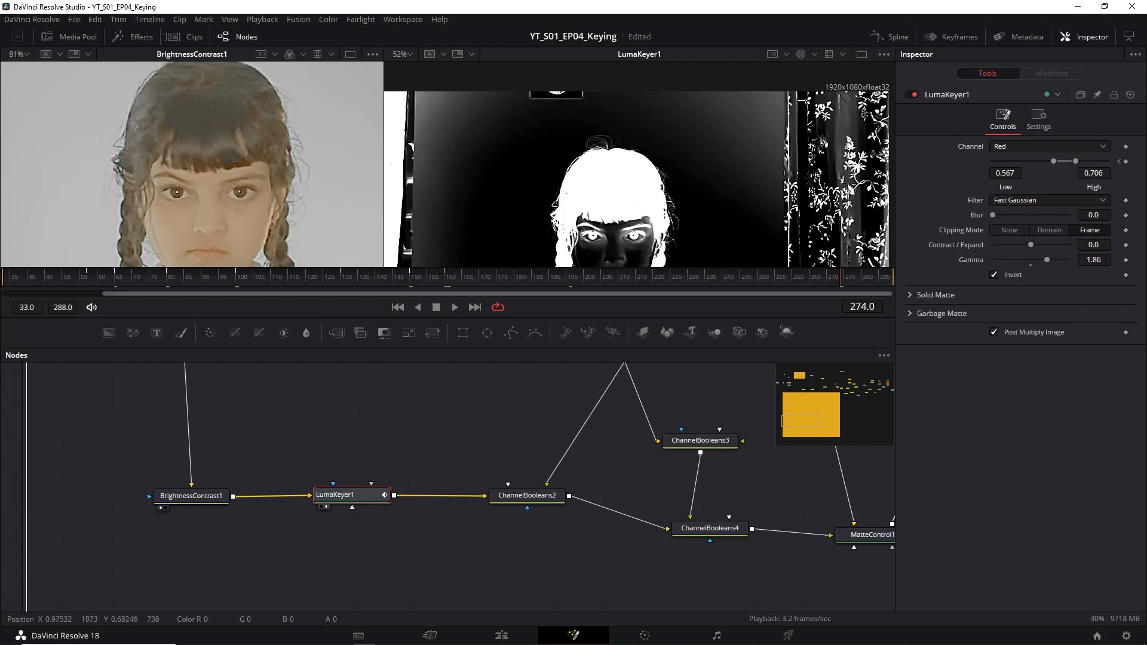
pyautogui.click(1006, 148)
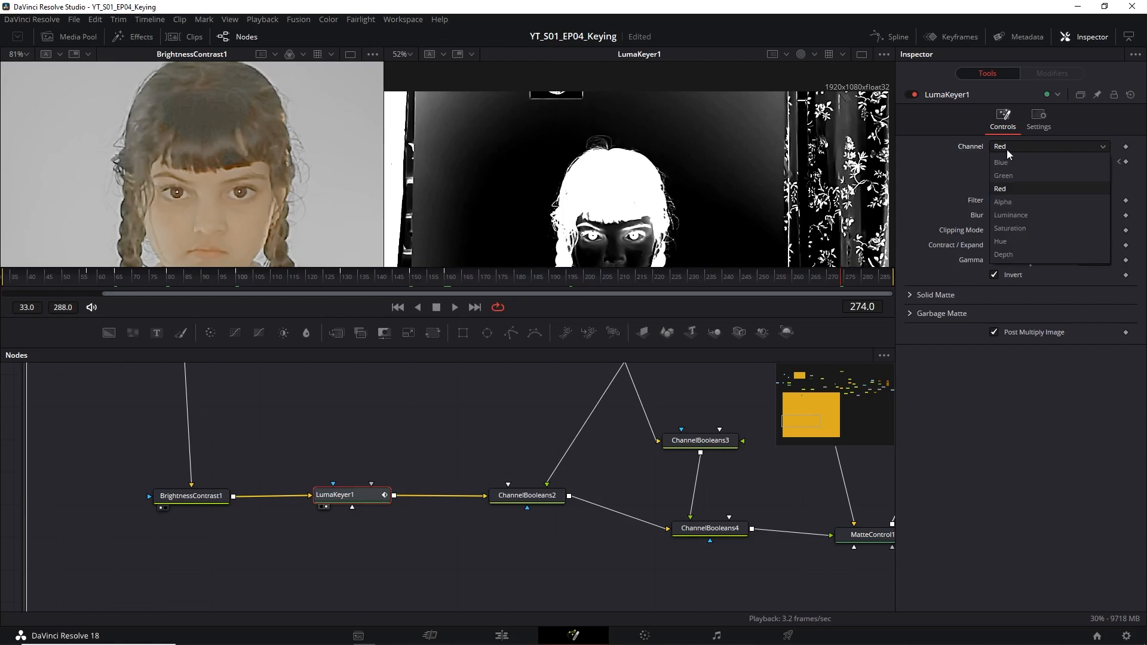
pyautogui.click(1009, 177)
pyautogui.click(1013, 148)
pyautogui.click(1010, 162)
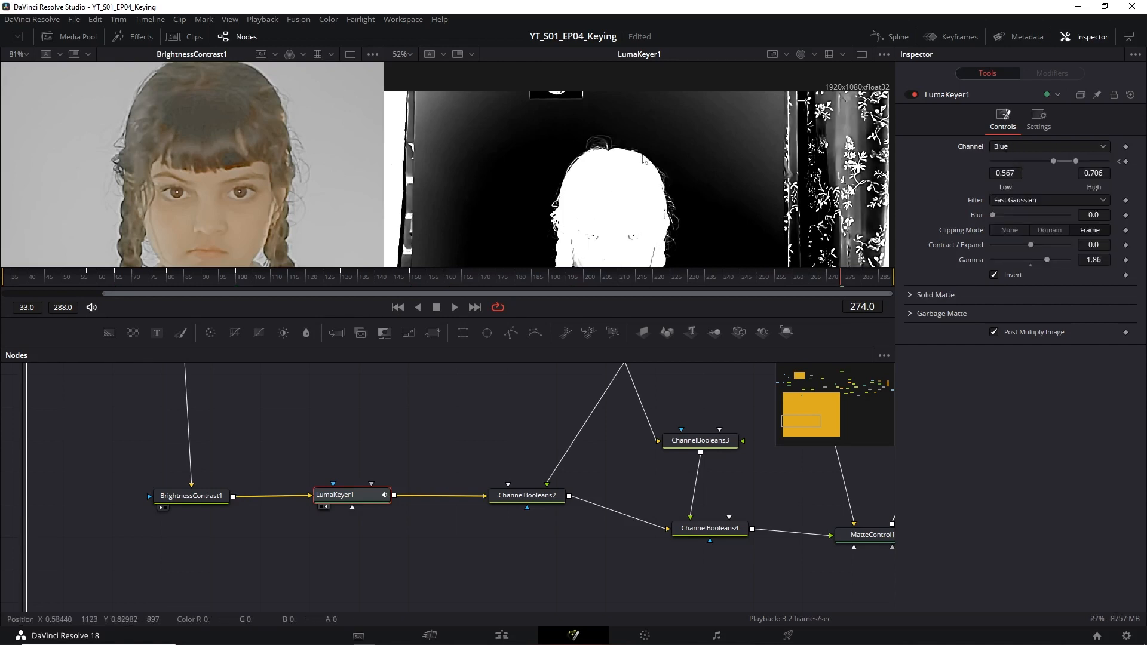
pyautogui.click(1003, 148)
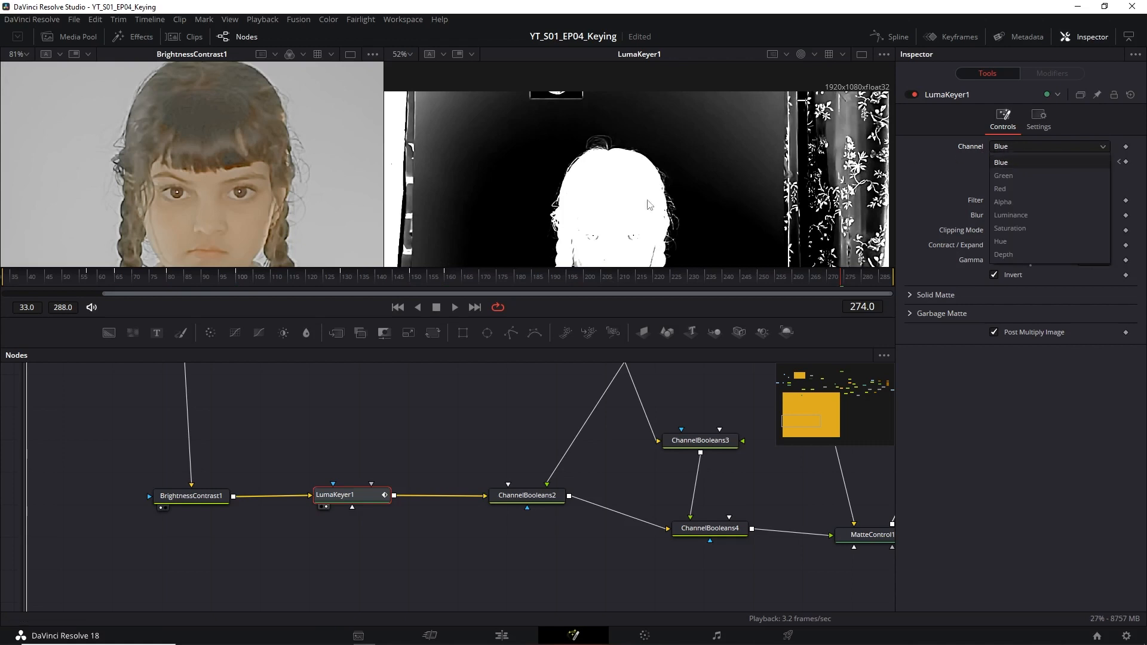
pyautogui.click(1013, 190)
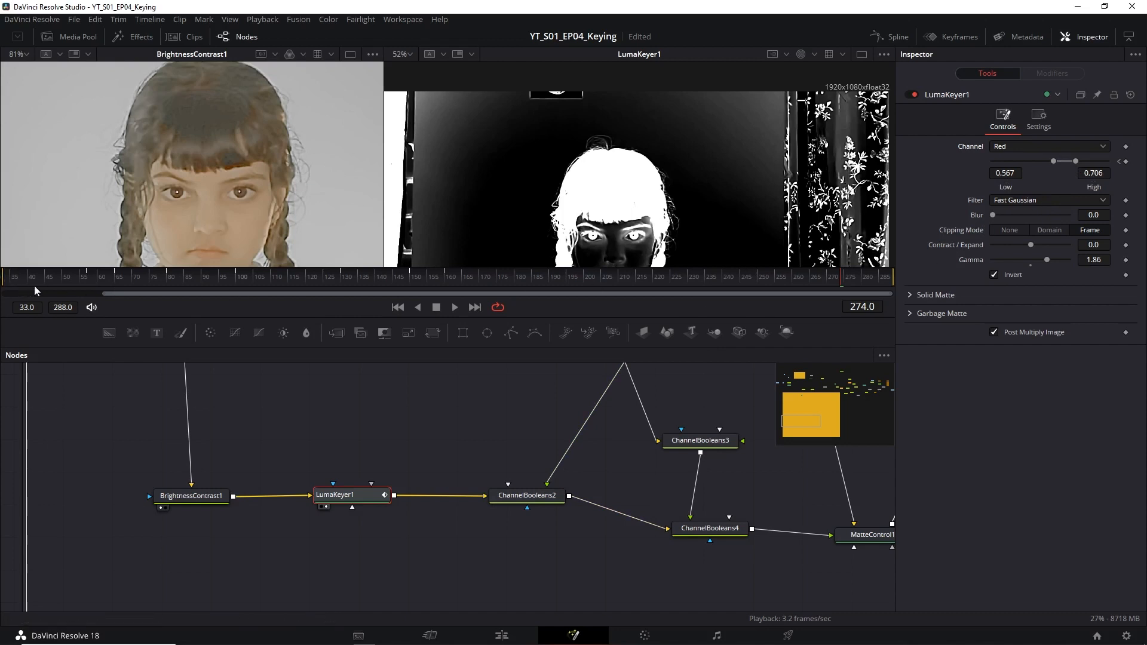
# Check LumaKeyer1's keyframed matte at frames 56, 65, 100 and 162.
pyautogui.click(86, 278)
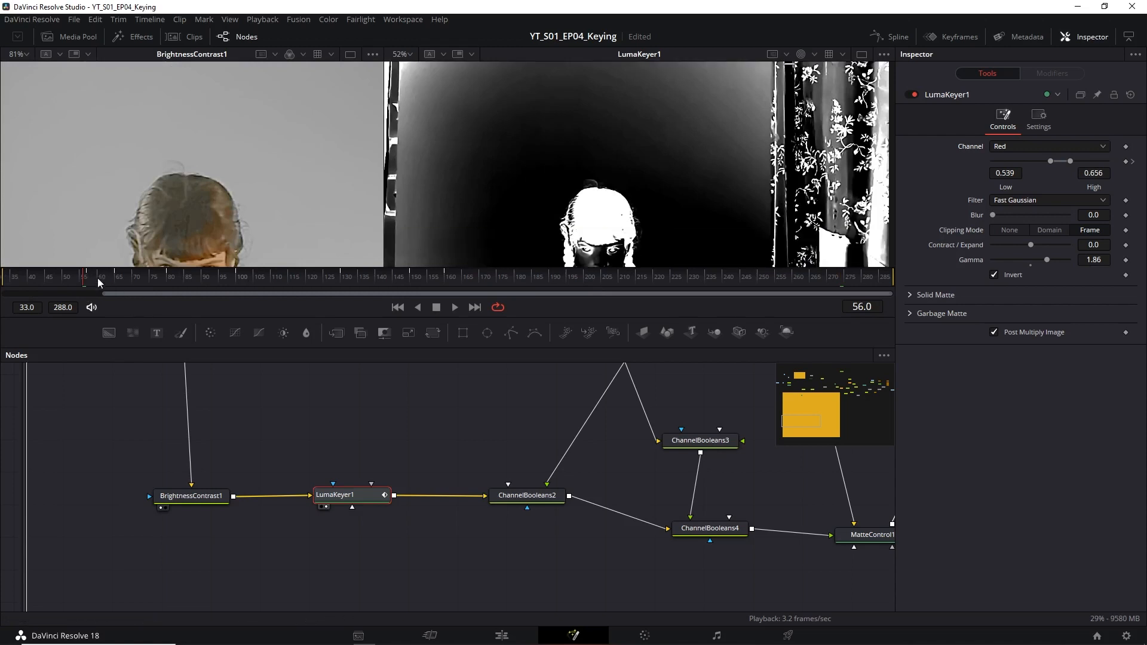
pyautogui.press('Right')
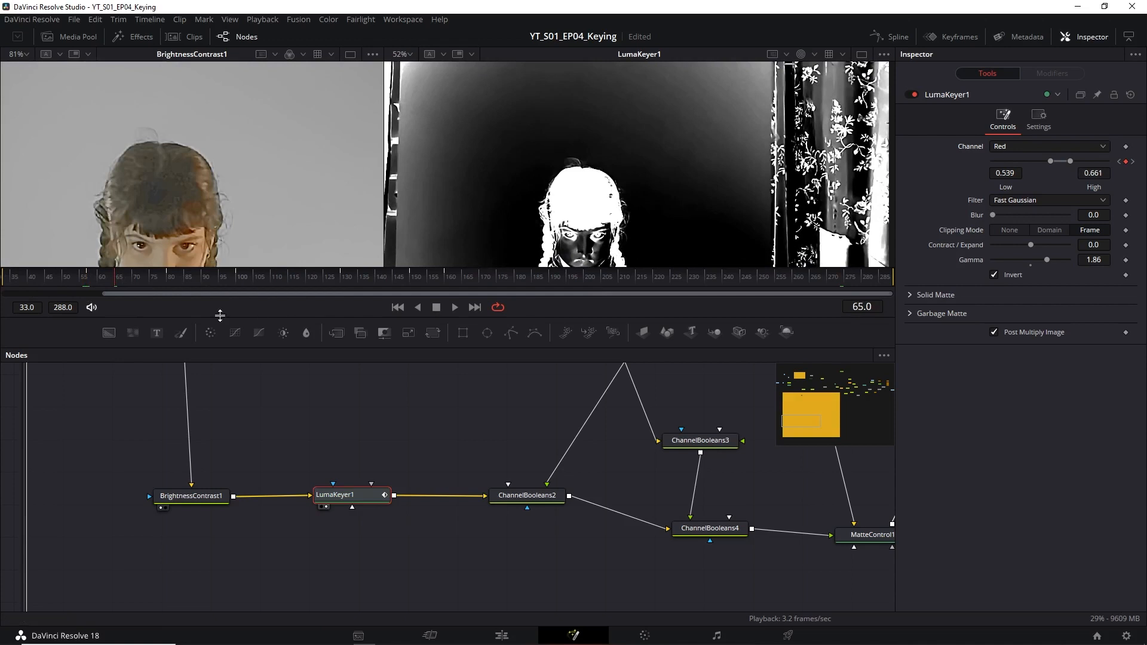
pyautogui.click(238, 277)
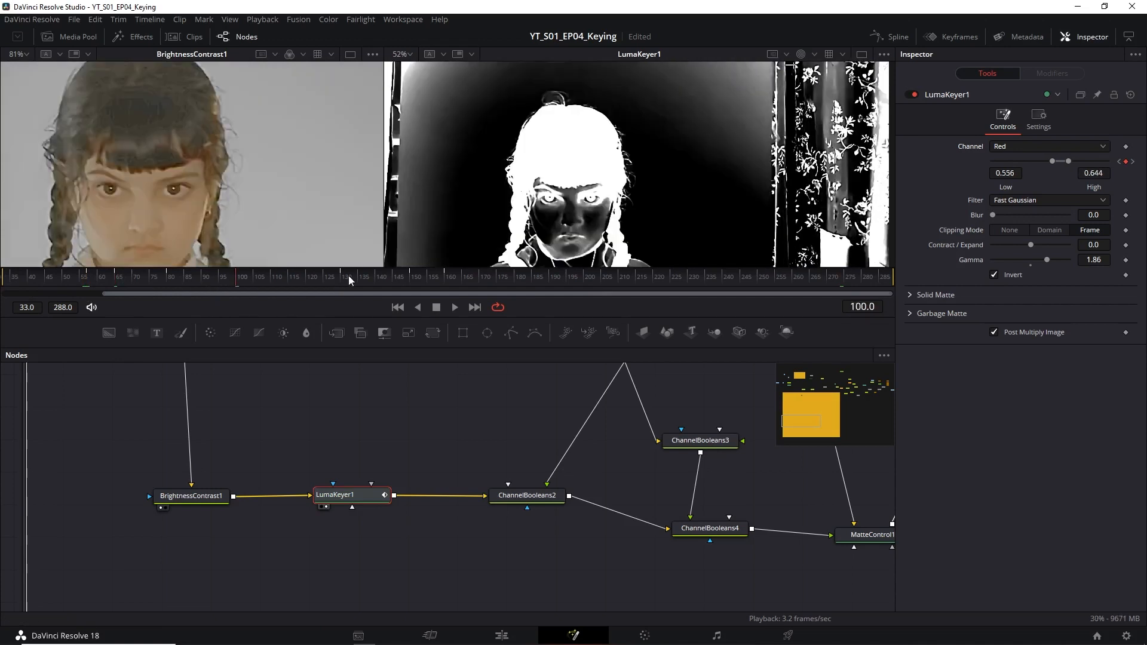
pyautogui.click(453, 278)
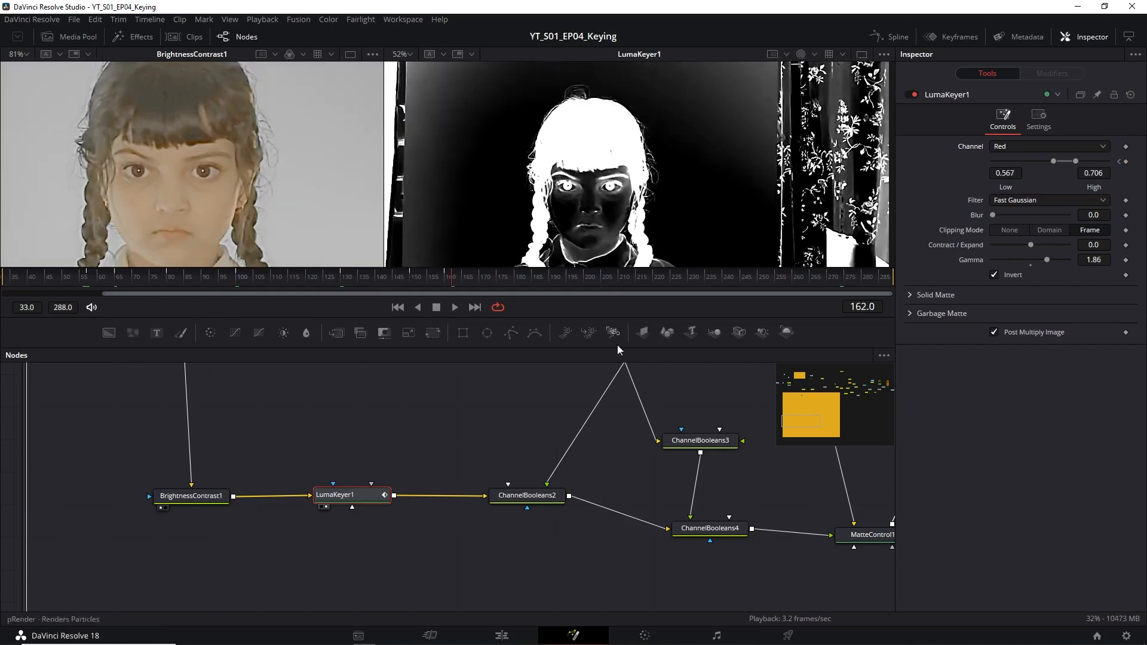
# Display ChannelBooleans2's output in the second viewer, open its settings and trace its foreground connection.
pyautogui.click(500, 507)
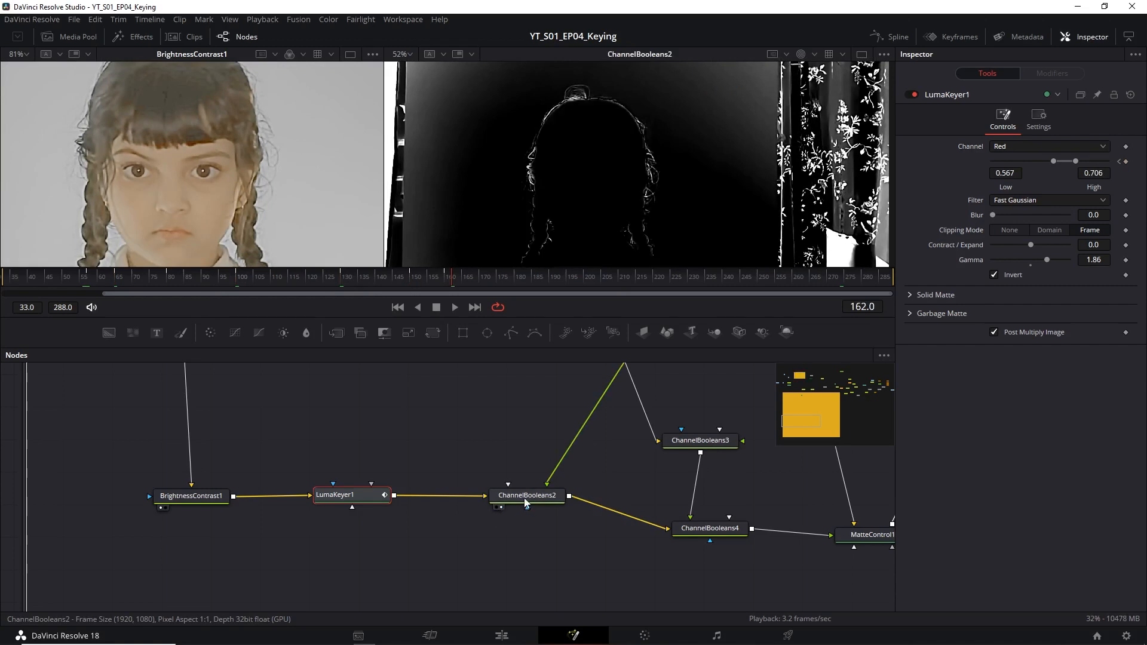
pyautogui.click(525, 504)
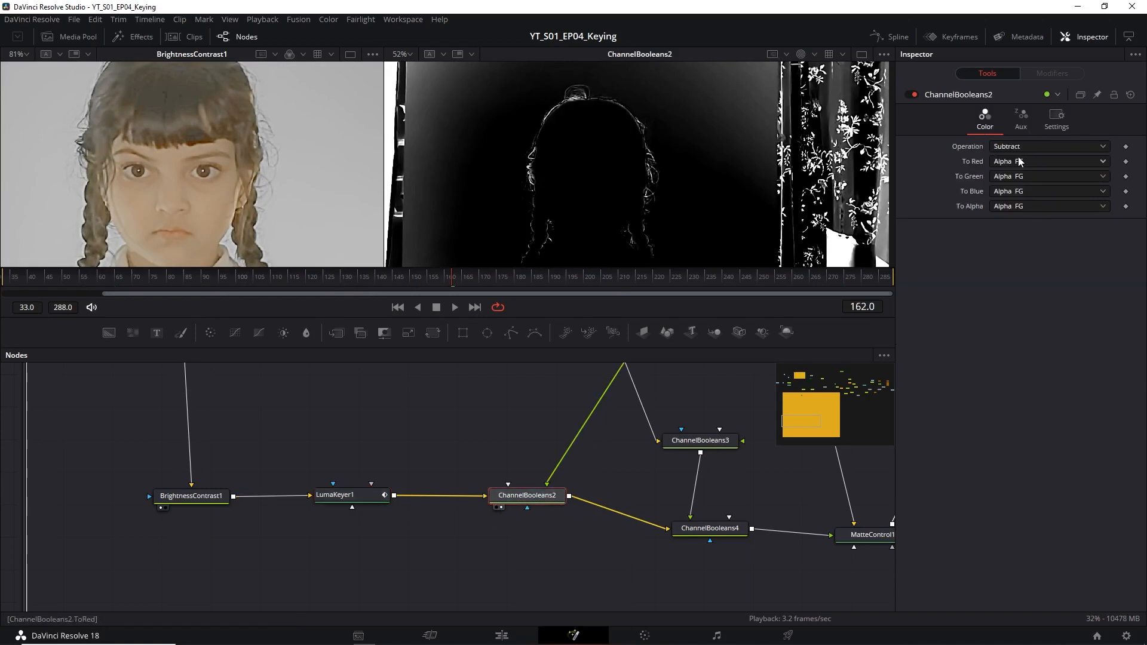
pyautogui.moveTo(530, 425); pyautogui.dragTo(446, 484)
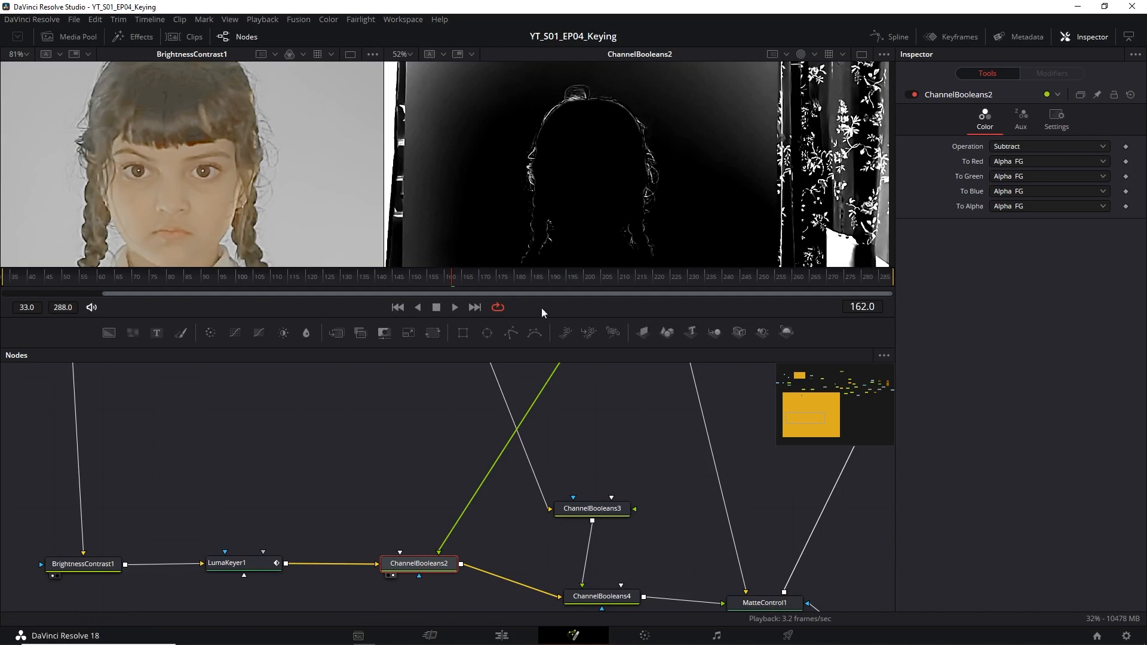
pyautogui.moveTo(585, 447); pyautogui.dragTo(578, 456)
pyautogui.moveTo(575, 500); pyautogui.dragTo(463, 573)
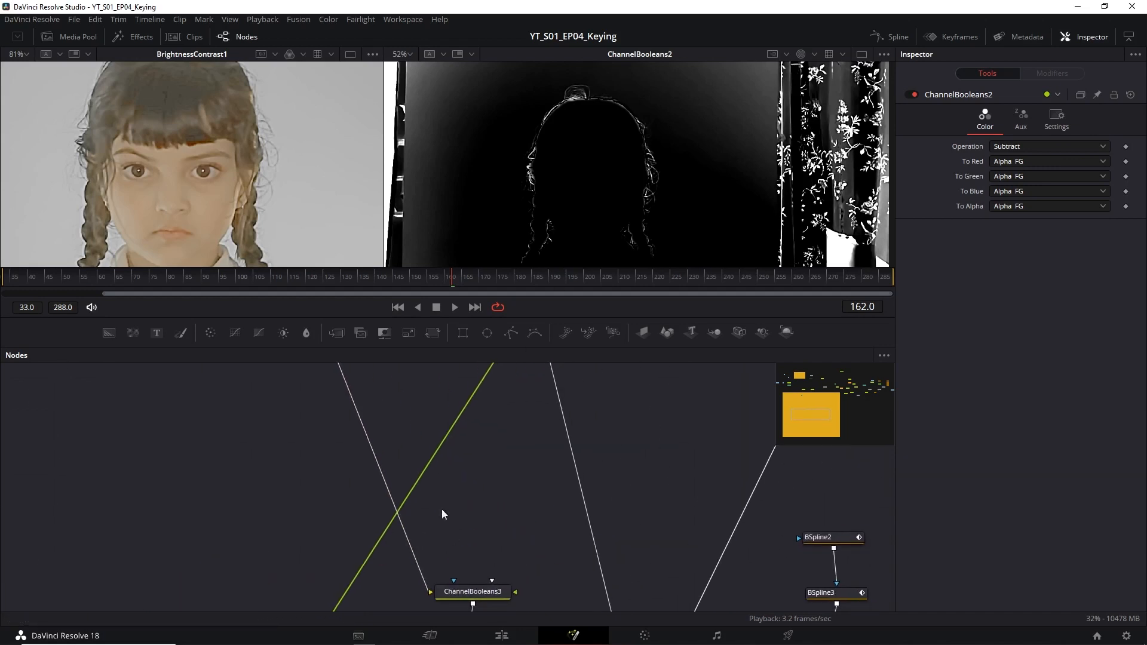
# Open the settings of ChannelBooleans3 and trace its connection to ChannelBooleans4.
pyautogui.moveTo(380, 536); pyautogui.dragTo(430, 489)
pyautogui.moveTo(535, 545); pyautogui.dragTo(369, 589)
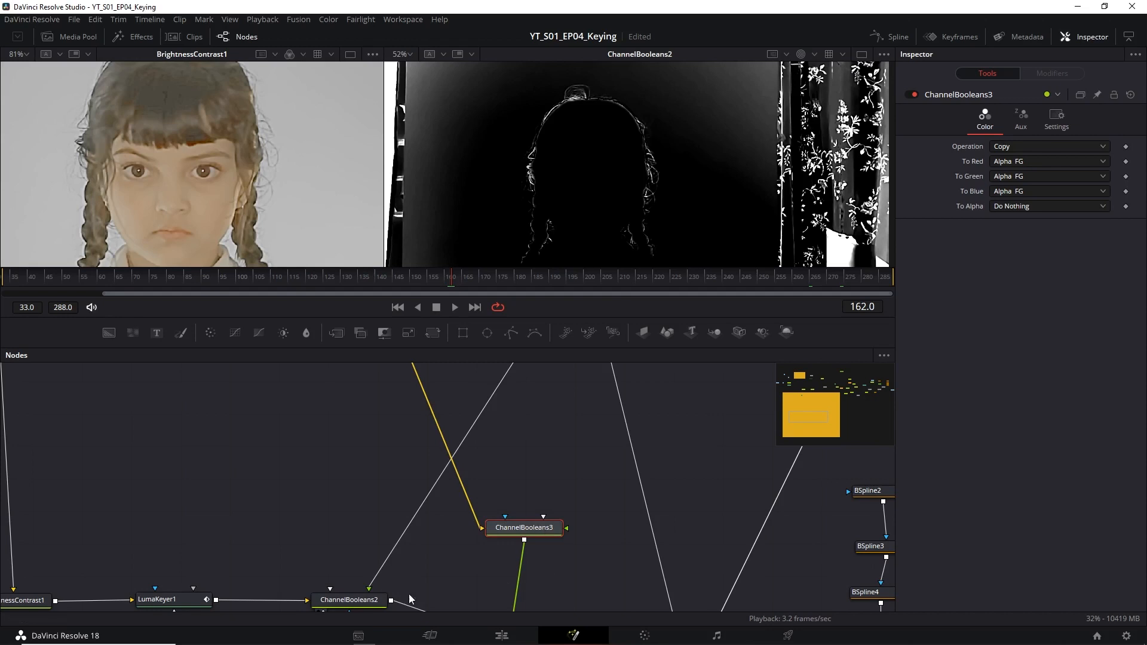
pyautogui.moveTo(415, 441); pyautogui.dragTo(413, 404)
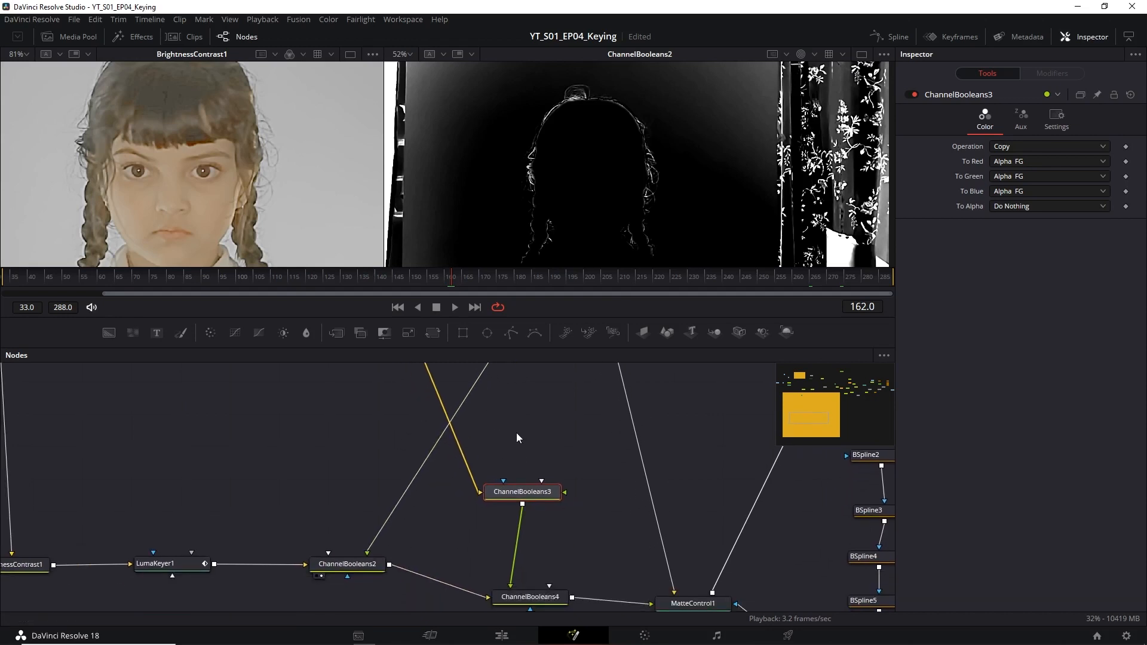
pyautogui.moveTo(518, 441); pyautogui.dragTo(545, 426)
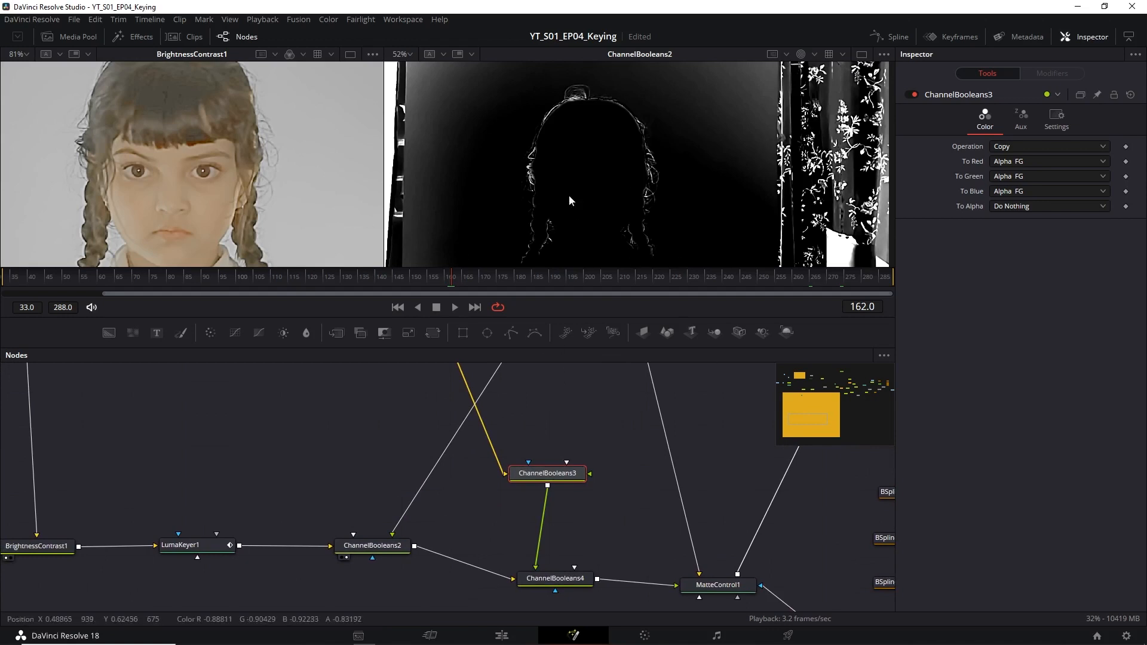
# Display ChannelBooleans4's combined matte in the second viewer and ChannelBooleans2's output in the first viewer for comparison.
pyautogui.moveTo(632, 538); pyautogui.dragTo(534, 446)
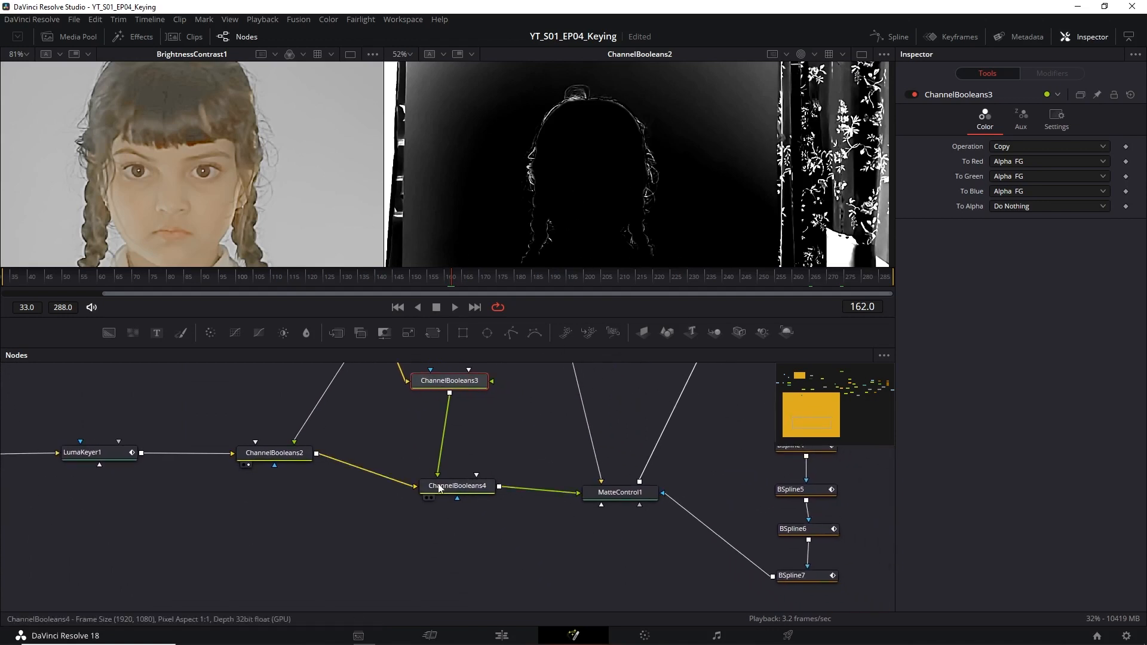
pyautogui.click(431, 499)
pyautogui.moveTo(498, 437); pyautogui.dragTo(513, 490)
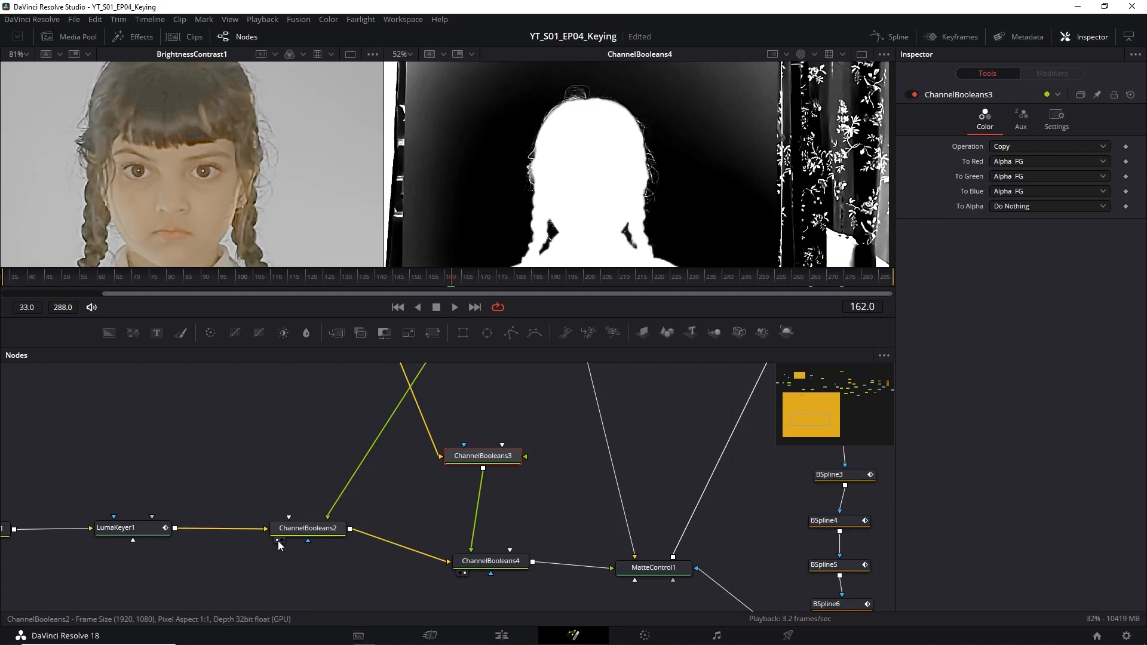
pyautogui.click(278, 540)
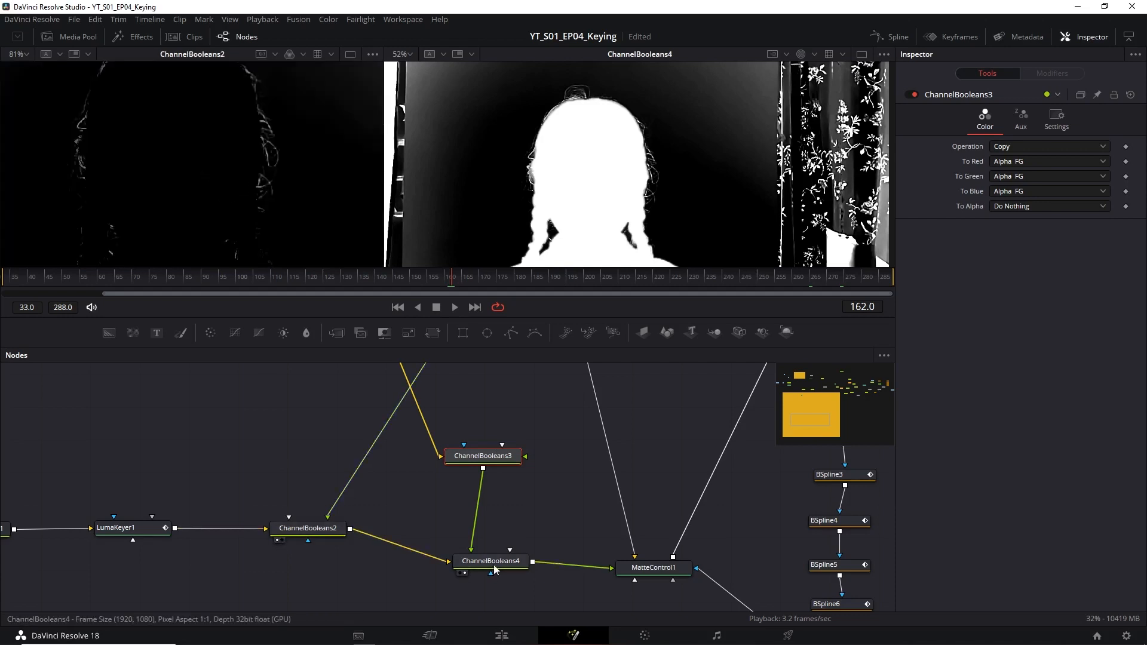
pyautogui.scroll(-4, 602, 216)
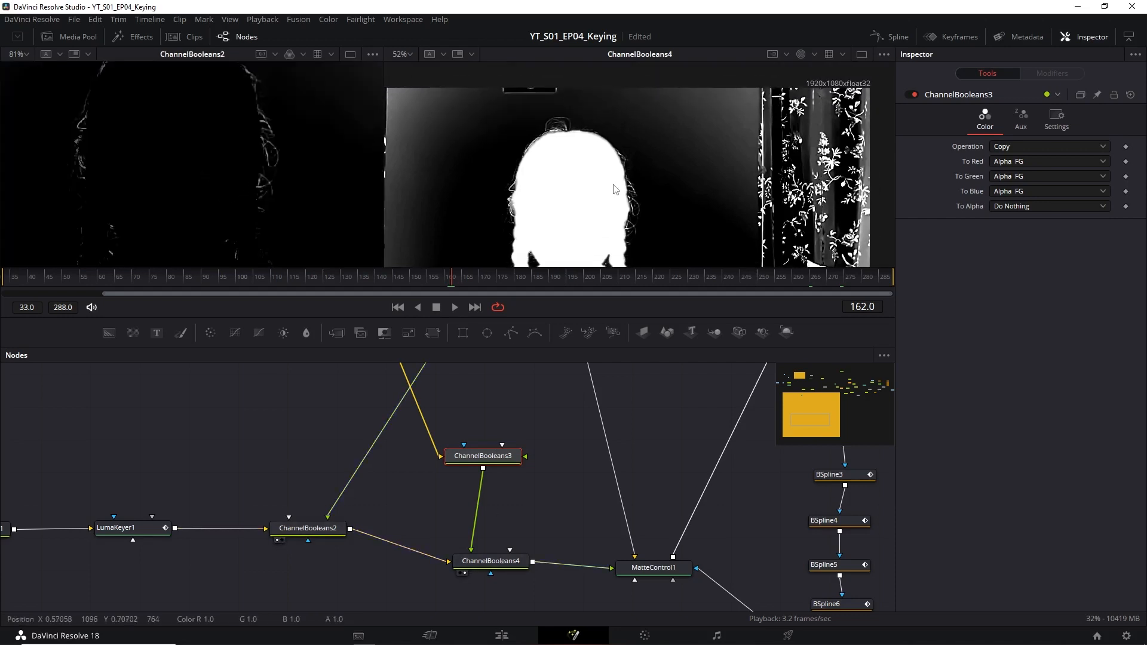
pyautogui.scroll(2, 621, 198)
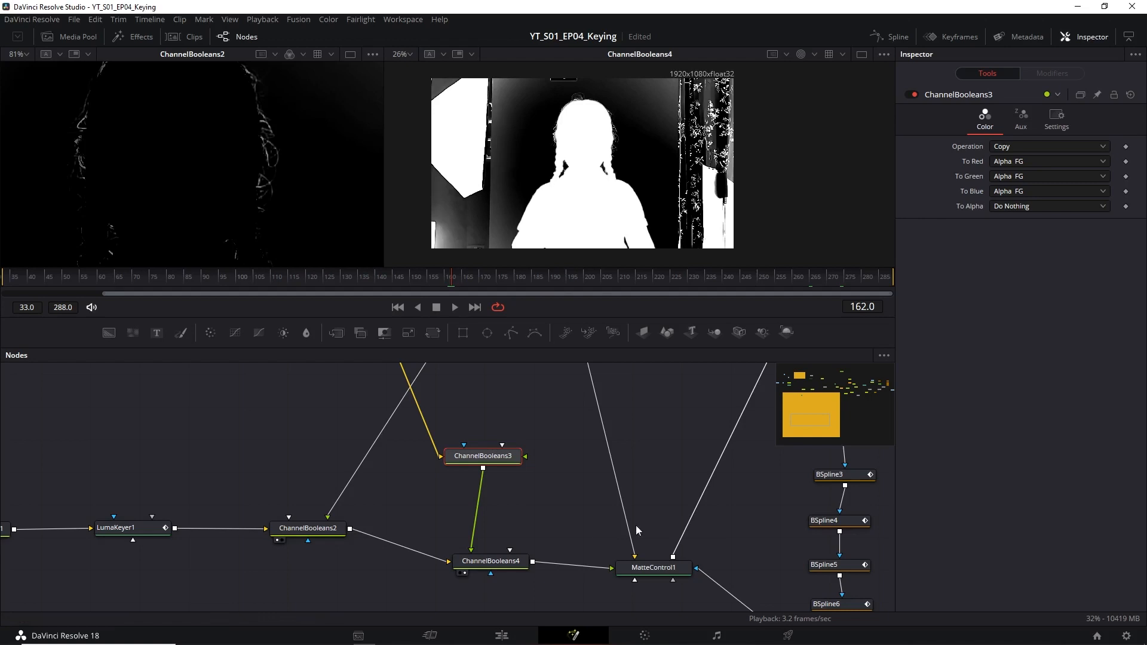
# Open the settings of MatteControl1 and display its output in the second viewer.
pyautogui.moveTo(658, 520); pyautogui.dragTo(616, 439)
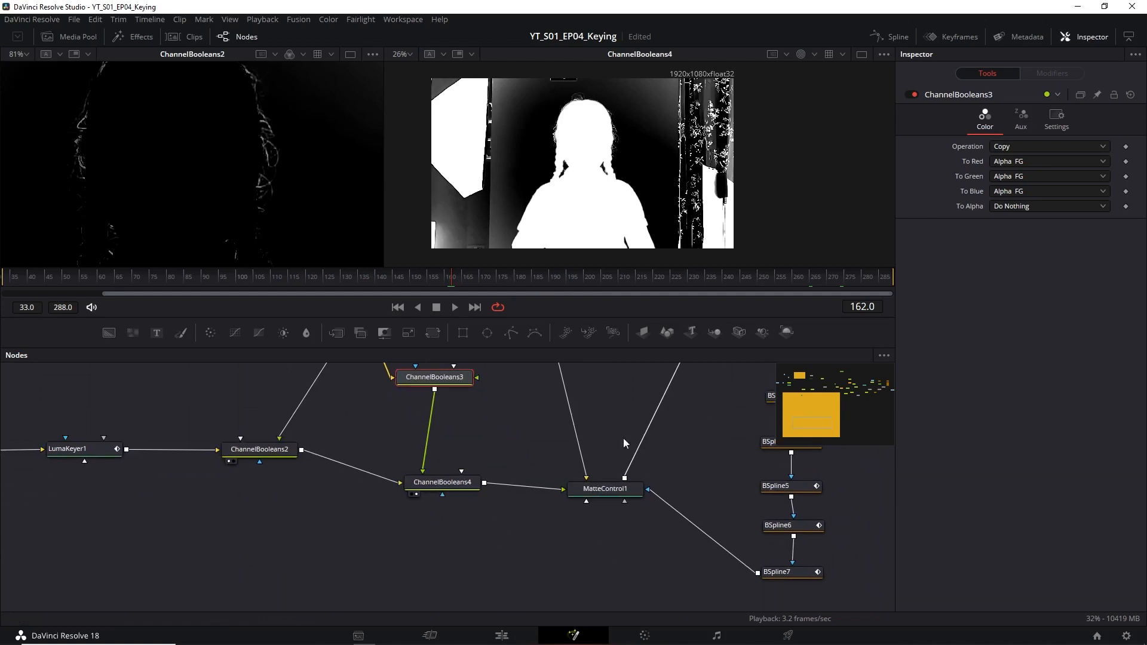
pyautogui.click(597, 494)
pyautogui.click(580, 502)
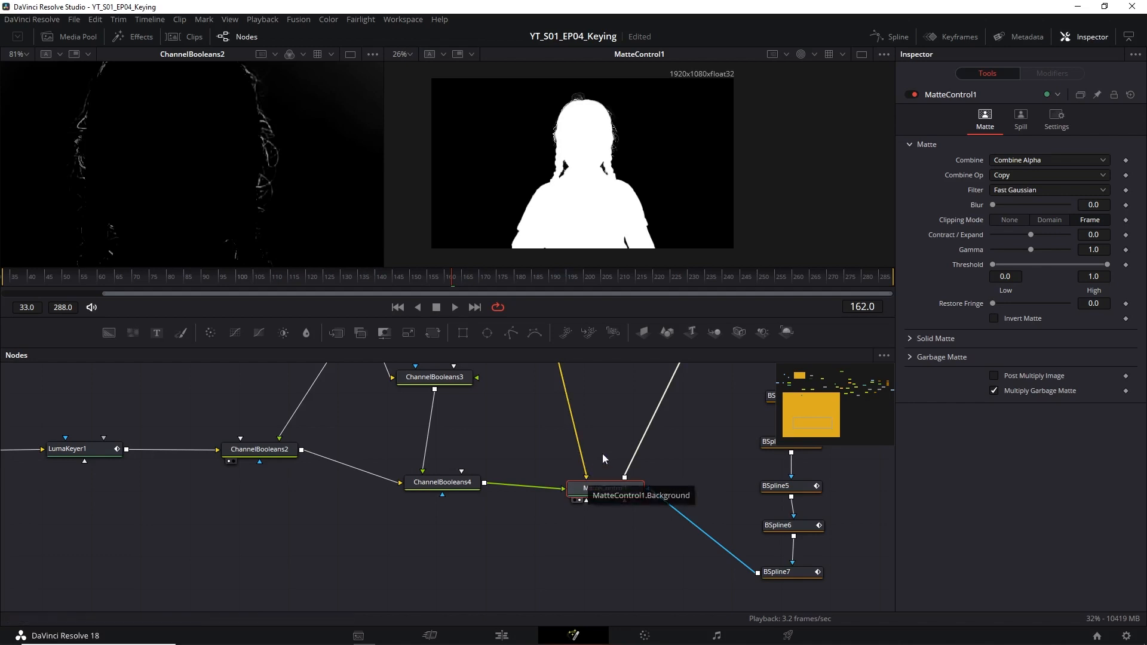
# Disconnect the BSpline7 garbage matte from MatteControl1.
pyautogui.scroll(2, 610, 465)
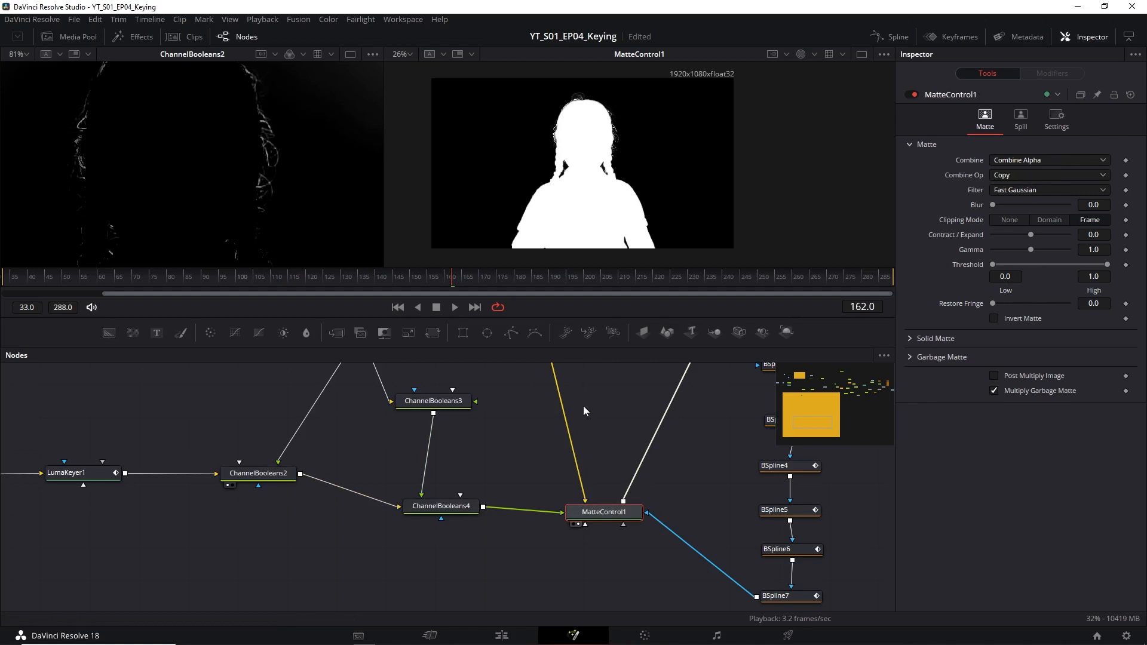
pyautogui.moveTo(622, 458); pyautogui.dragTo(579, 446)
pyautogui.moveTo(658, 484); pyautogui.dragTo(615, 508)
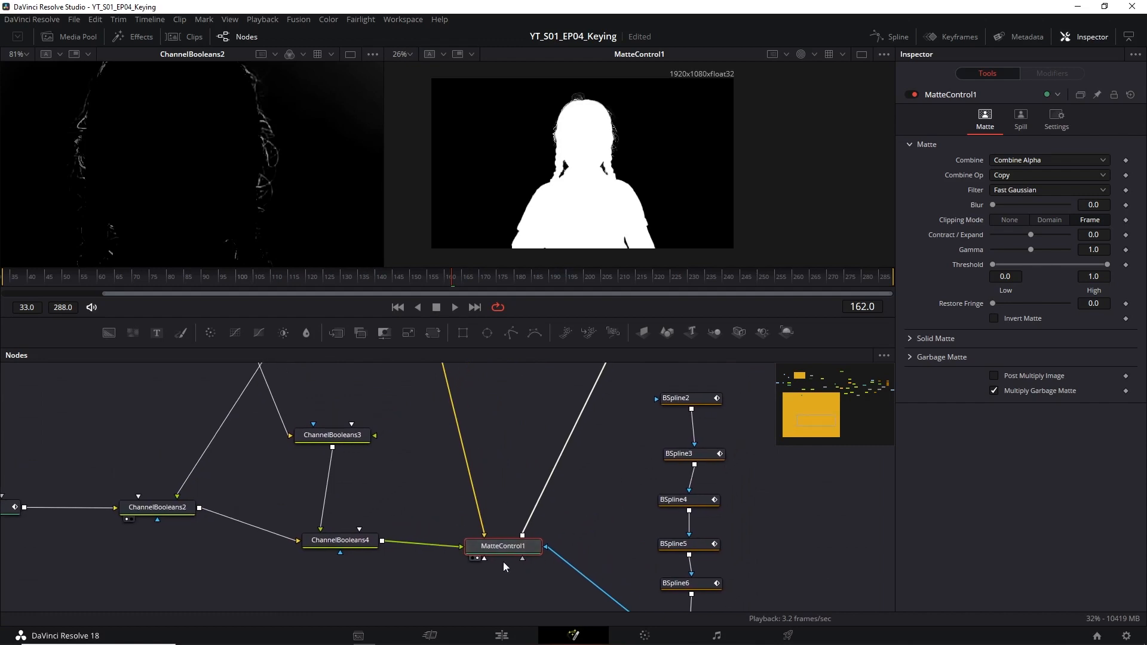
pyautogui.scroll(-2, 549, 505)
pyautogui.moveTo(536, 496); pyautogui.dragTo(580, 521)
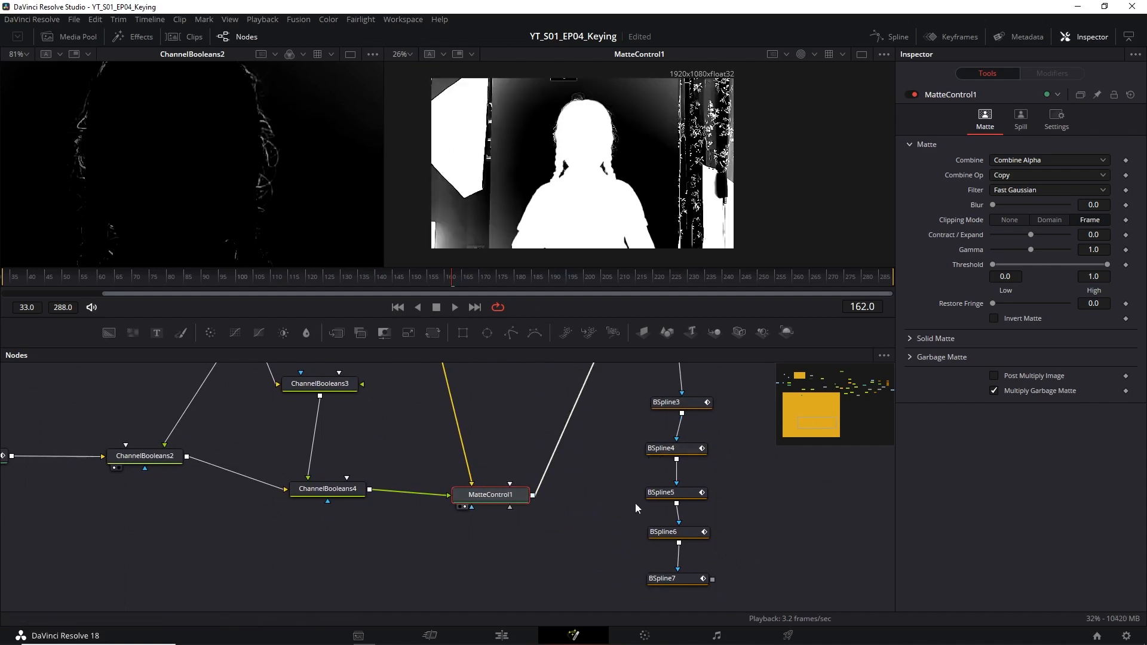
# Reconnect BSpline7's output to MatteControl1's garbage matte input.
pyautogui.moveTo(712, 579); pyautogui.dragTo(471, 508)
pyautogui.moveTo(573, 459); pyautogui.dragTo(539, 497)
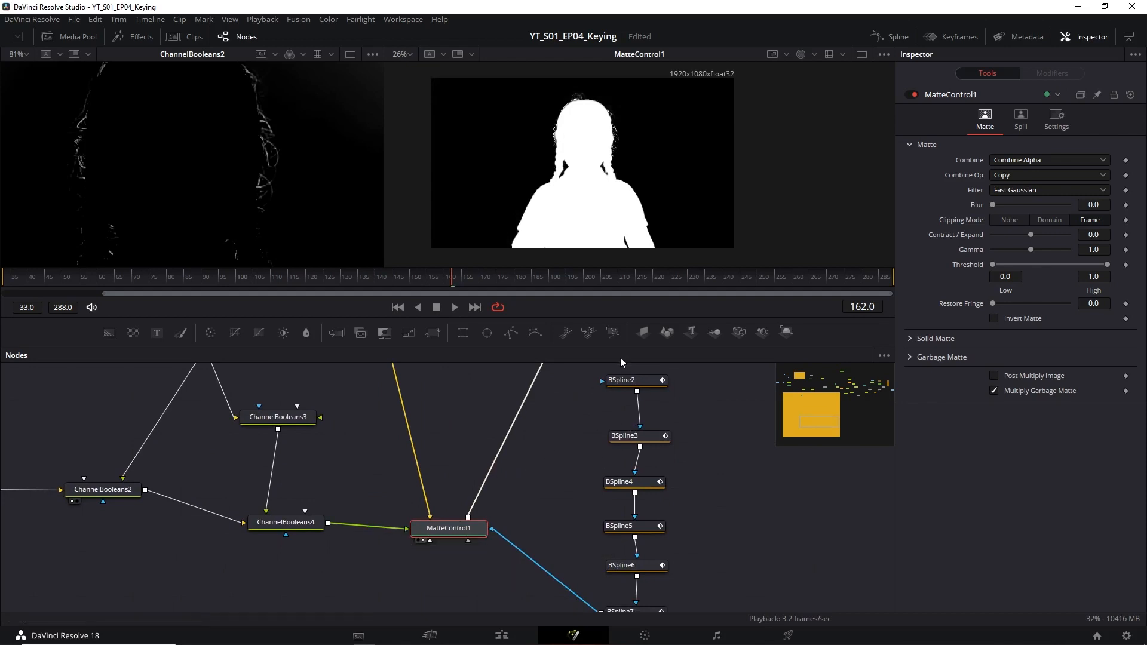
# Select BSpline2 and examine its mask around the hair at the top of the girl's head.
pyautogui.click(640, 380)
pyautogui.scroll(2, 608, 113)
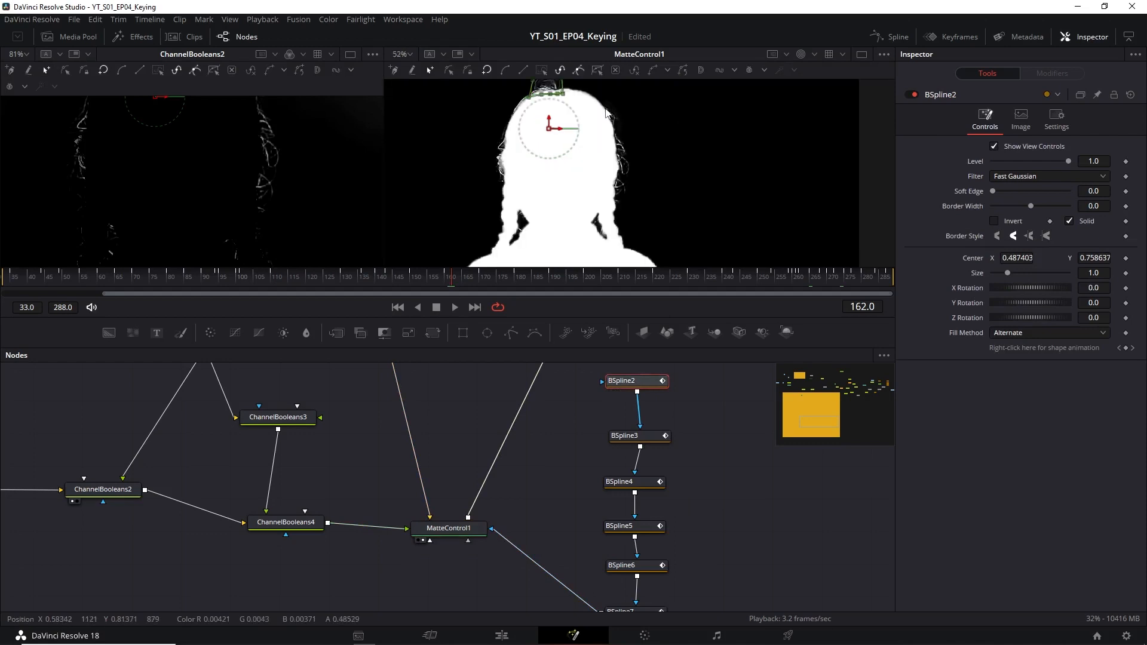
pyautogui.scroll(1, 608, 111)
pyautogui.moveTo(607, 111); pyautogui.dragTo(663, 204)
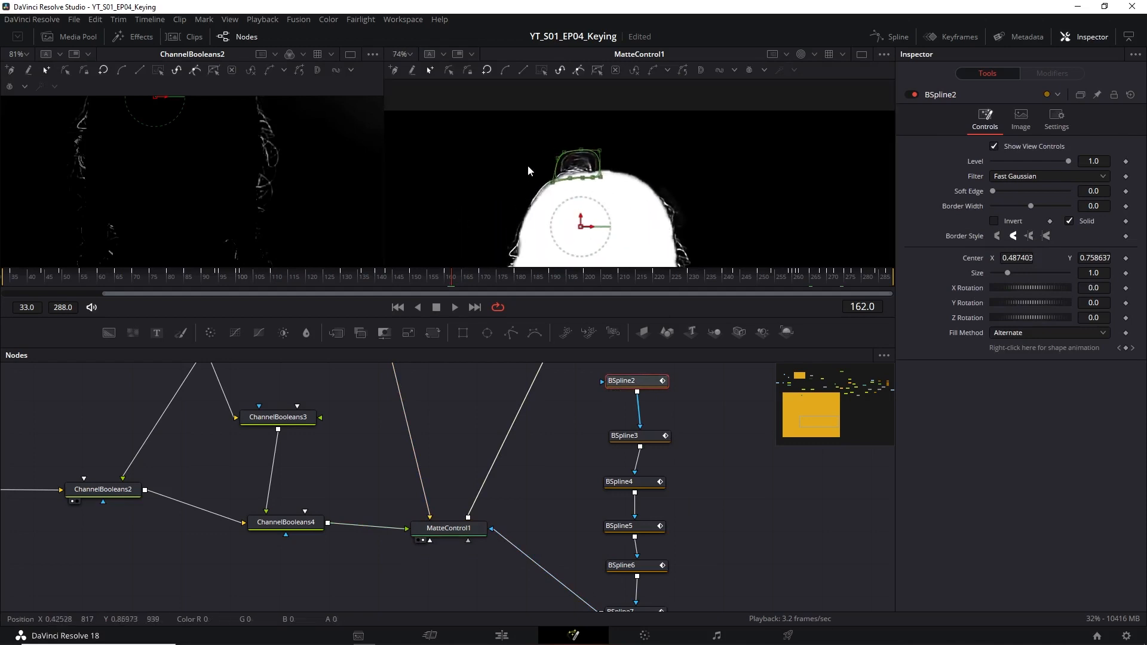
pyautogui.moveTo(638, 156); pyautogui.dragTo(592, 100)
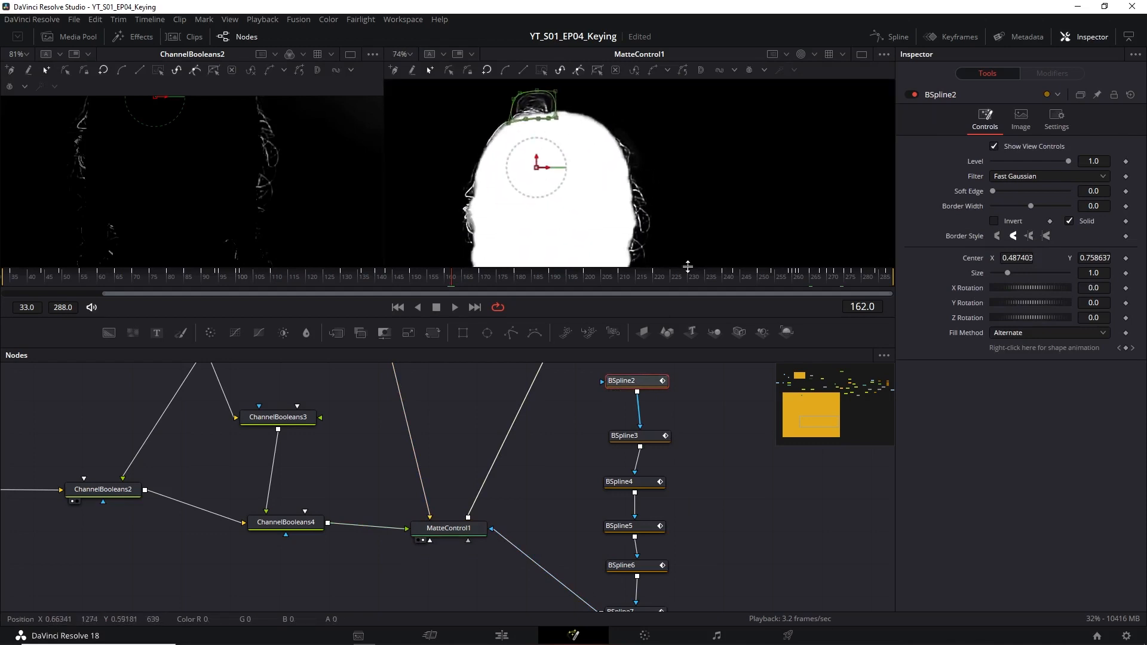
# Select BSpline3 and then BSpline4 to inspect their mask shapes along the hair edges.
pyautogui.click(641, 442)
pyautogui.moveTo(744, 217); pyautogui.dragTo(697, 174)
pyautogui.click(630, 481)
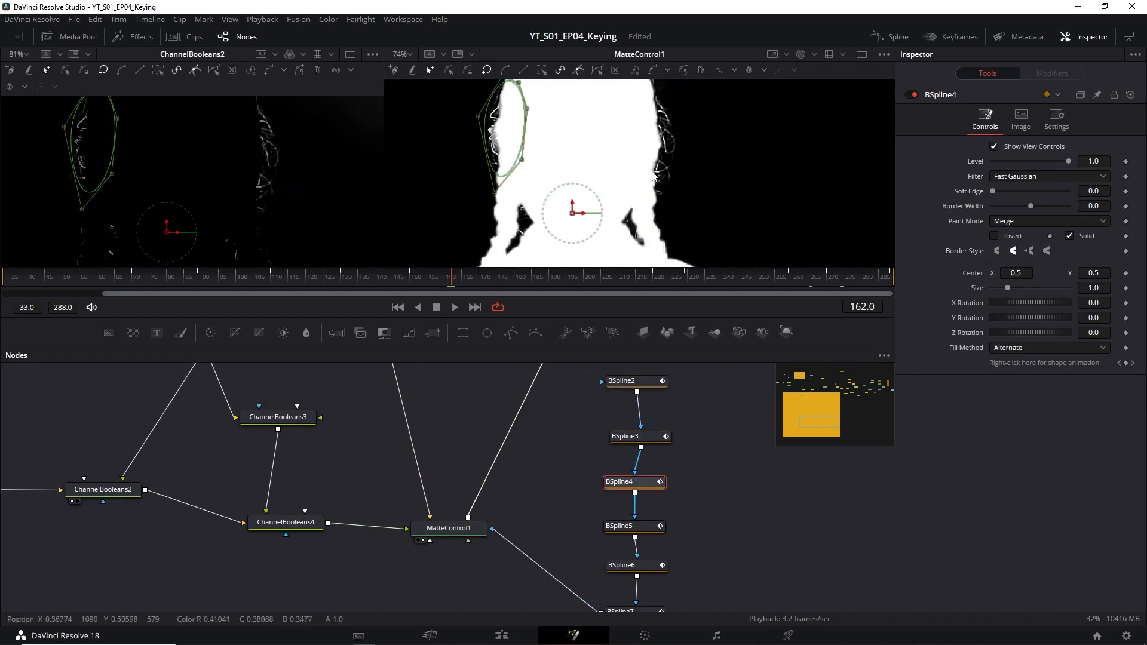
pyautogui.moveTo(739, 199); pyautogui.dragTo(709, 131)
# Select BSpline5 and then BSpline6 to inspect their masks over the gaps between neck and braids.
pyautogui.click(644, 529)
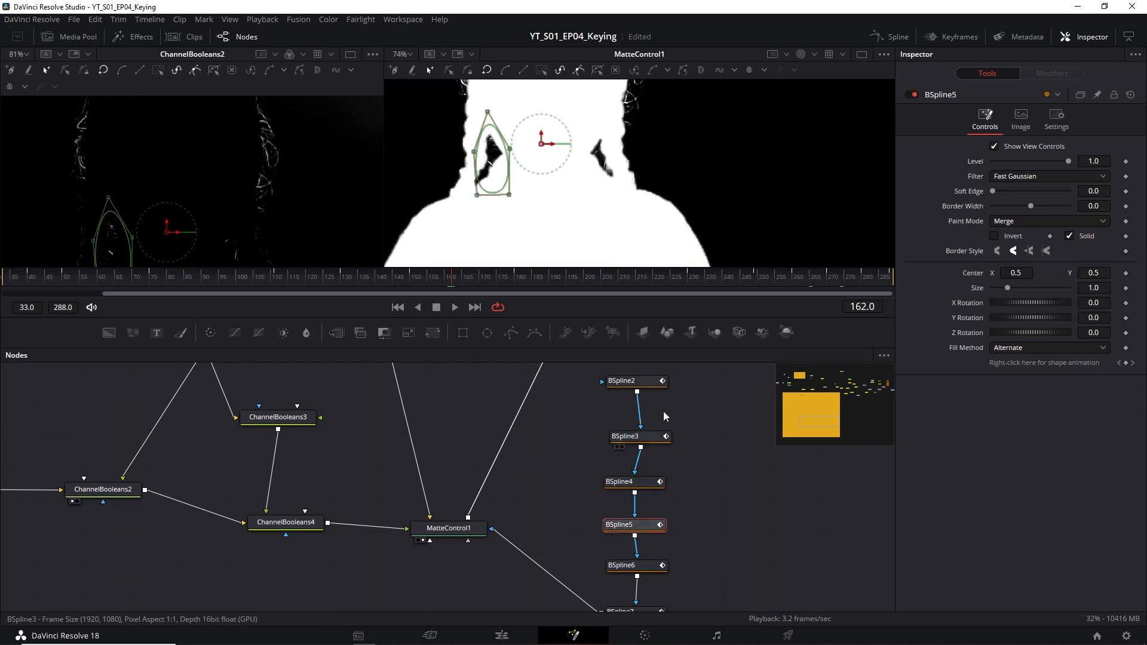
pyautogui.moveTo(612, 233); pyautogui.dragTo(589, 176)
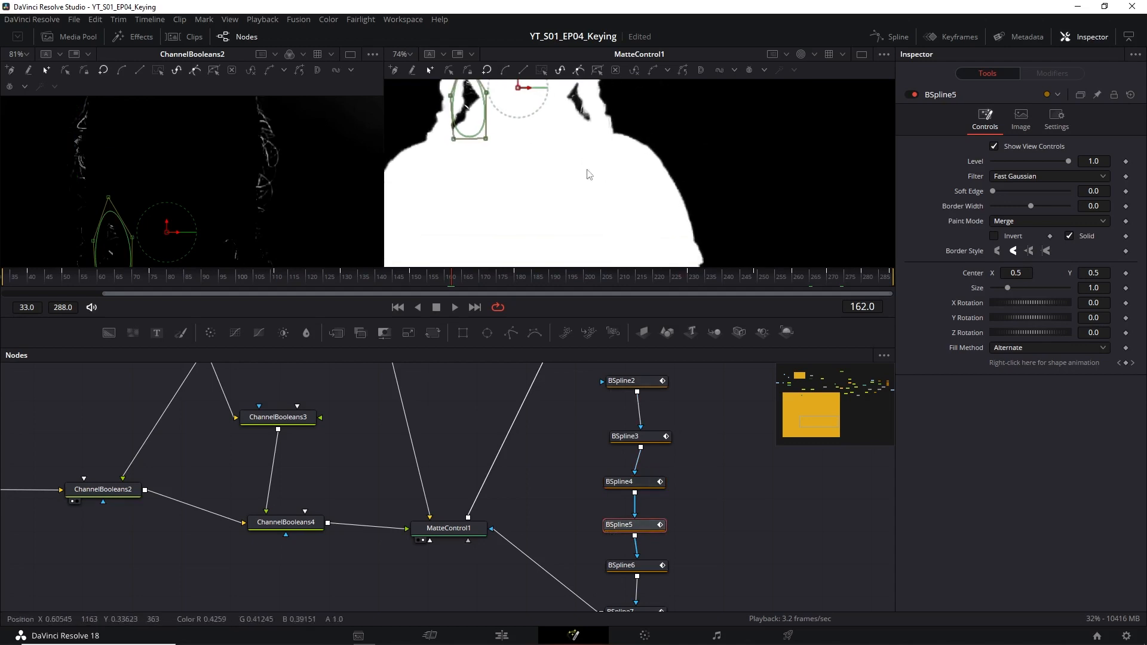
pyautogui.click(641, 566)
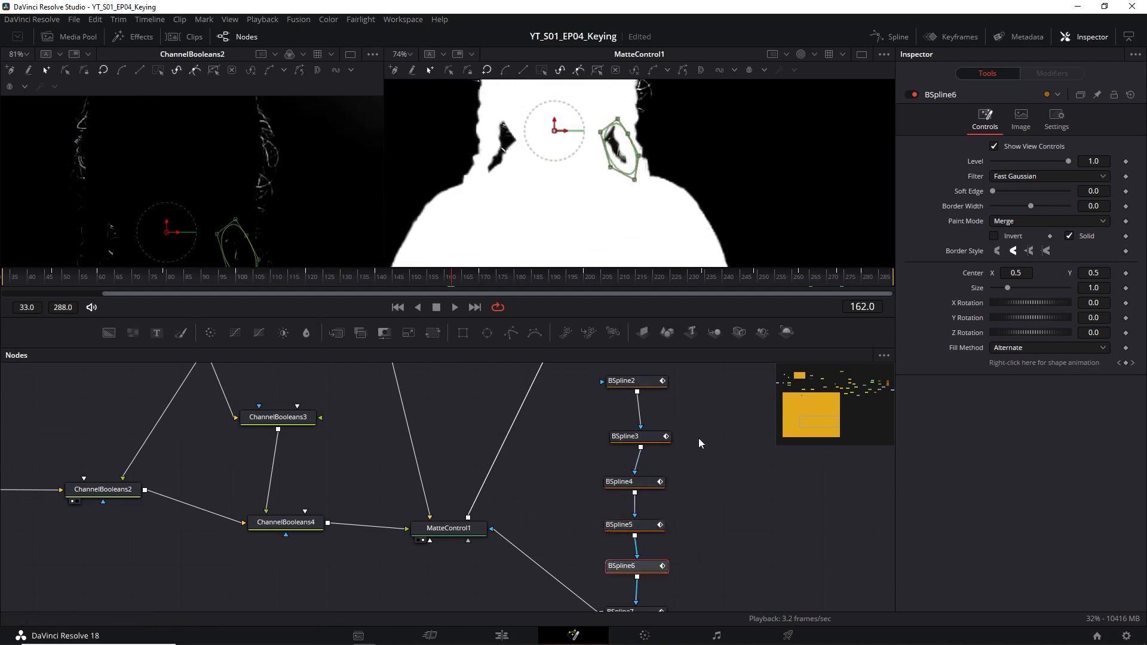
pyautogui.scroll(-3, 676, 544)
# Select BSpline7 and examine its mask along the upper side of the head, close up and against the whole matte.
pyautogui.click(633, 546)
pyautogui.scroll(5, 765, 180)
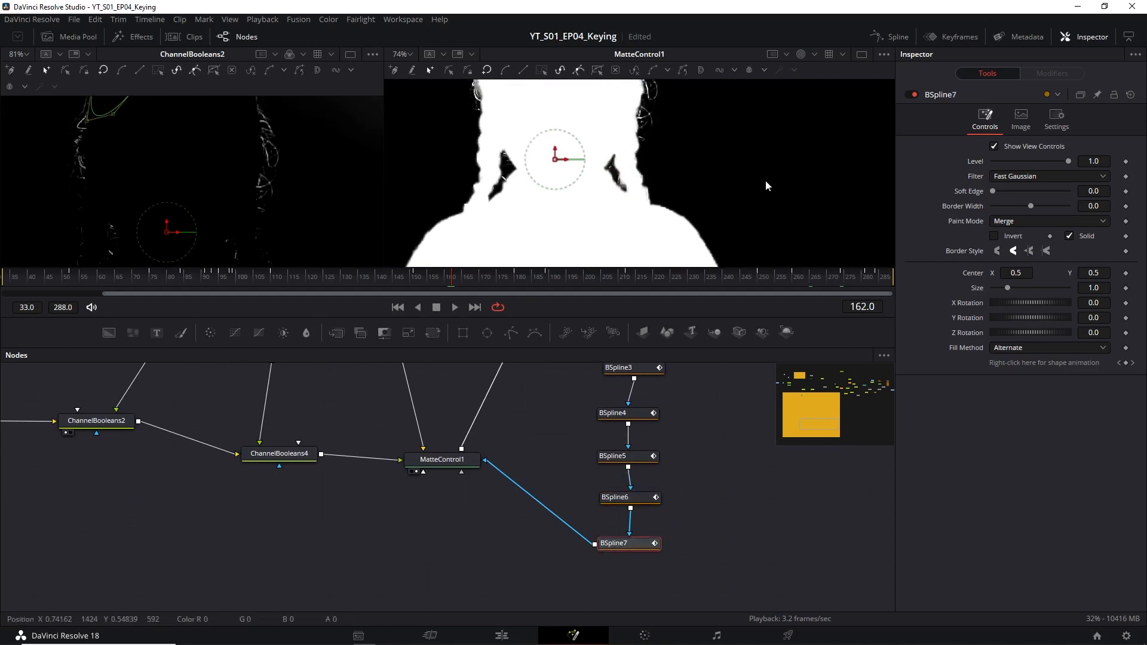
pyautogui.scroll(5, 518, 155)
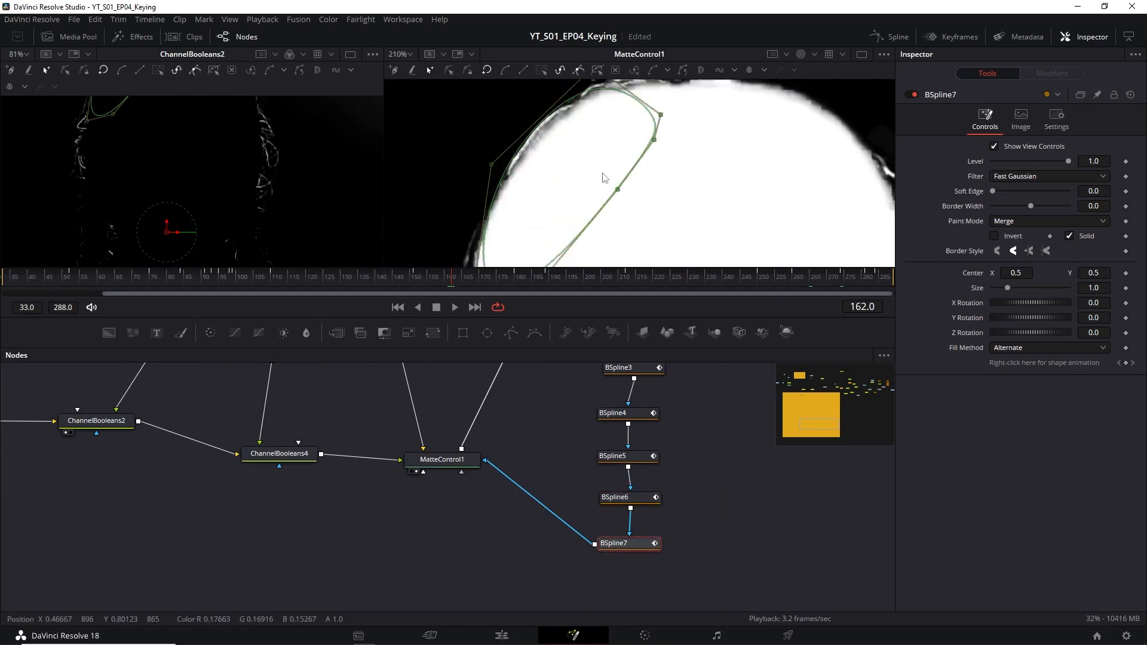
pyautogui.scroll(-5, 601, 173)
pyautogui.moveTo(515, 470); pyautogui.dragTo(540, 485)
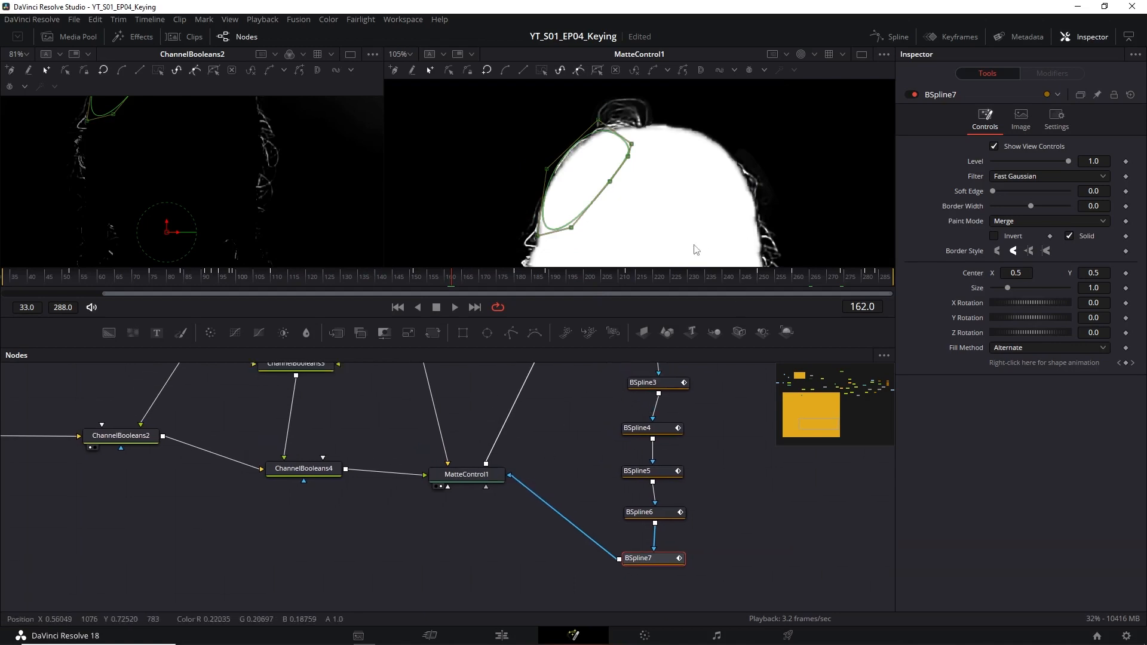
pyautogui.scroll(-5, 711, 160)
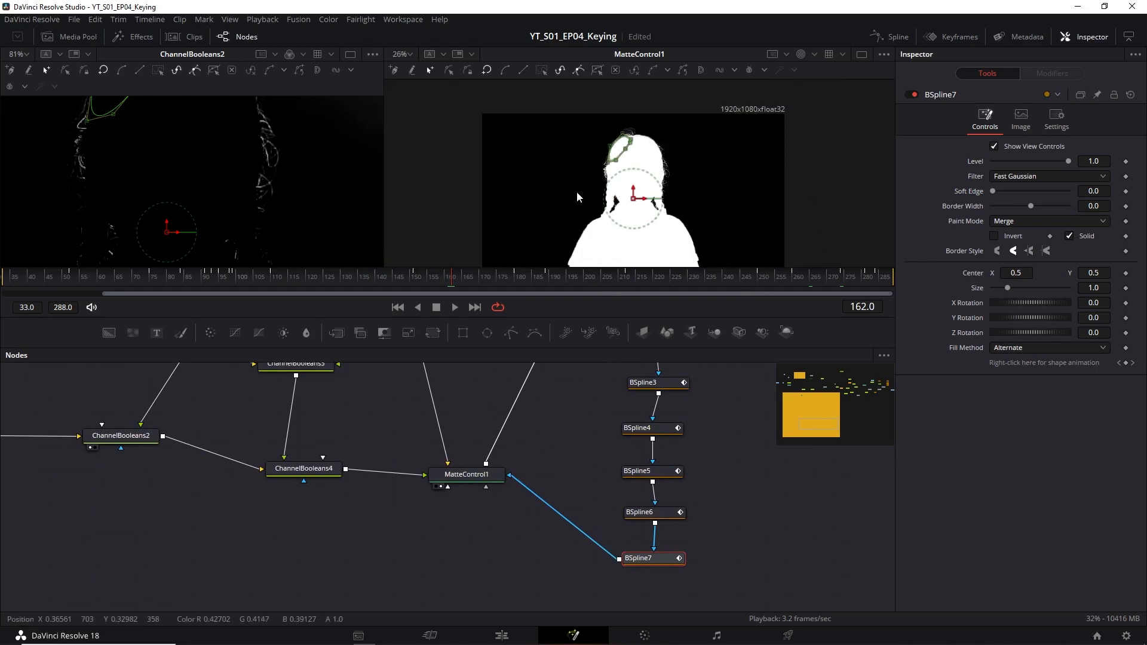
# Locate Merge3 beyond the framed matte group and display its output in the second viewer.
pyautogui.moveTo(725, 505); pyautogui.dragTo(510, 534)
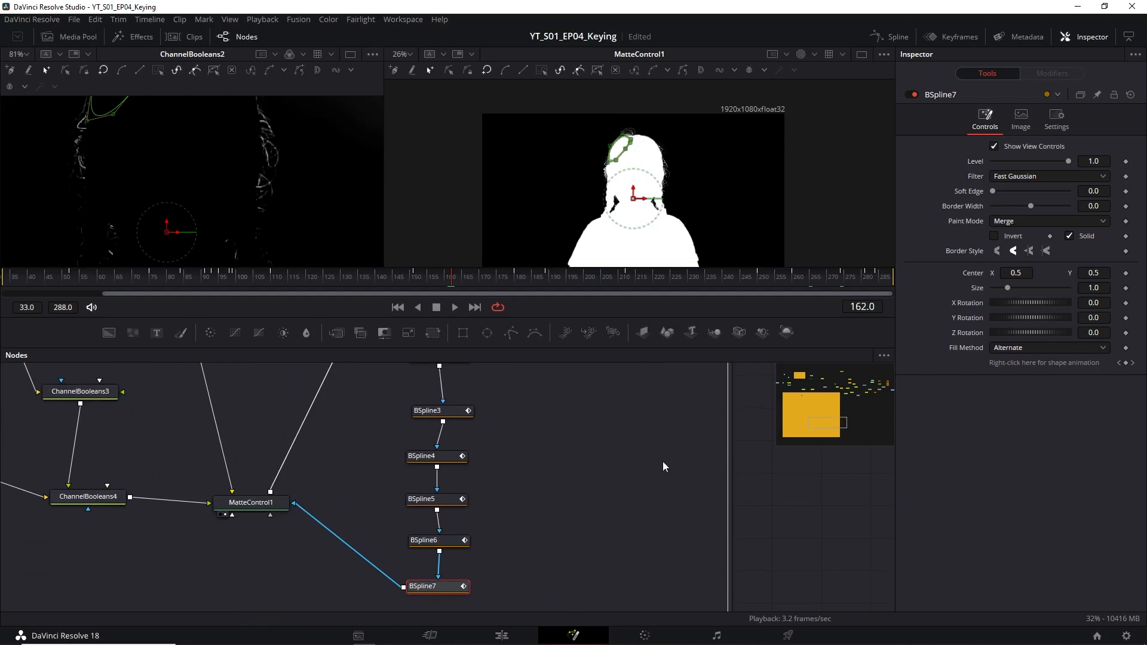
pyautogui.scroll(-6, 657, 472)
pyautogui.moveTo(736, 470); pyautogui.dragTo(590, 509)
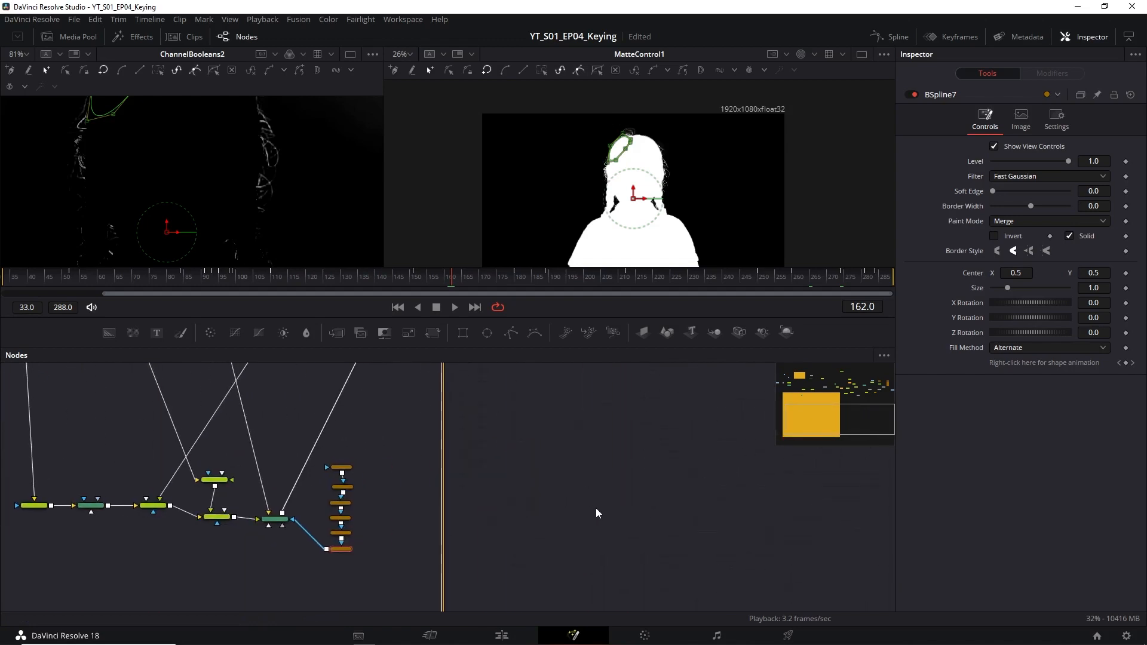
pyautogui.scroll(-3, 544, 495)
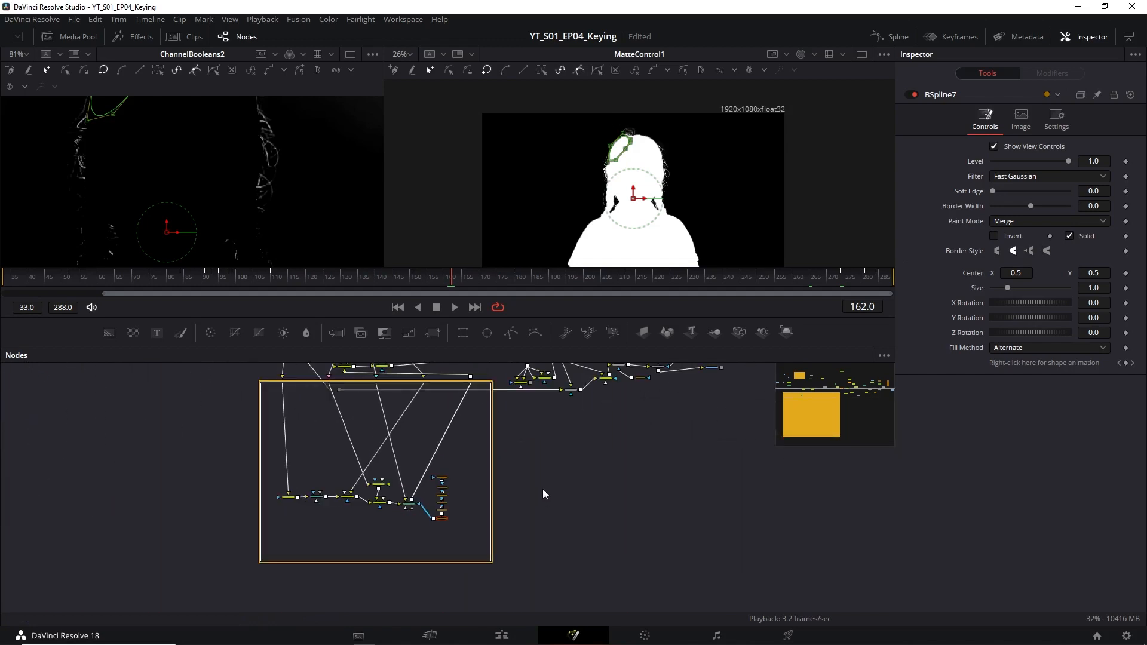
pyautogui.moveTo(542, 488); pyautogui.dragTo(491, 532)
pyautogui.scroll(5, 478, 517)
pyautogui.scroll(5, 469, 505)
pyautogui.moveTo(461, 472); pyautogui.dragTo(473, 516)
pyautogui.moveTo(557, 538); pyautogui.dragTo(525, 586)
pyautogui.scroll(-5, 506, 484)
pyautogui.scroll(2, 491, 455)
pyautogui.click(484, 451)
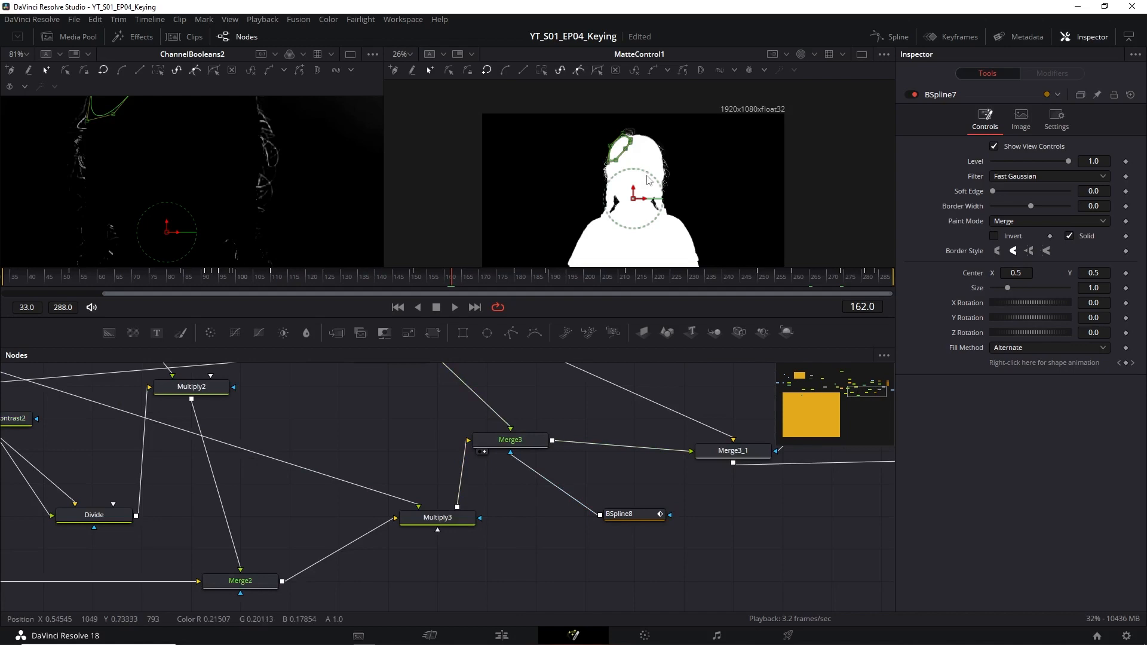
pyautogui.scroll(2, 702, 190)
pyautogui.scroll(-4, 702, 190)
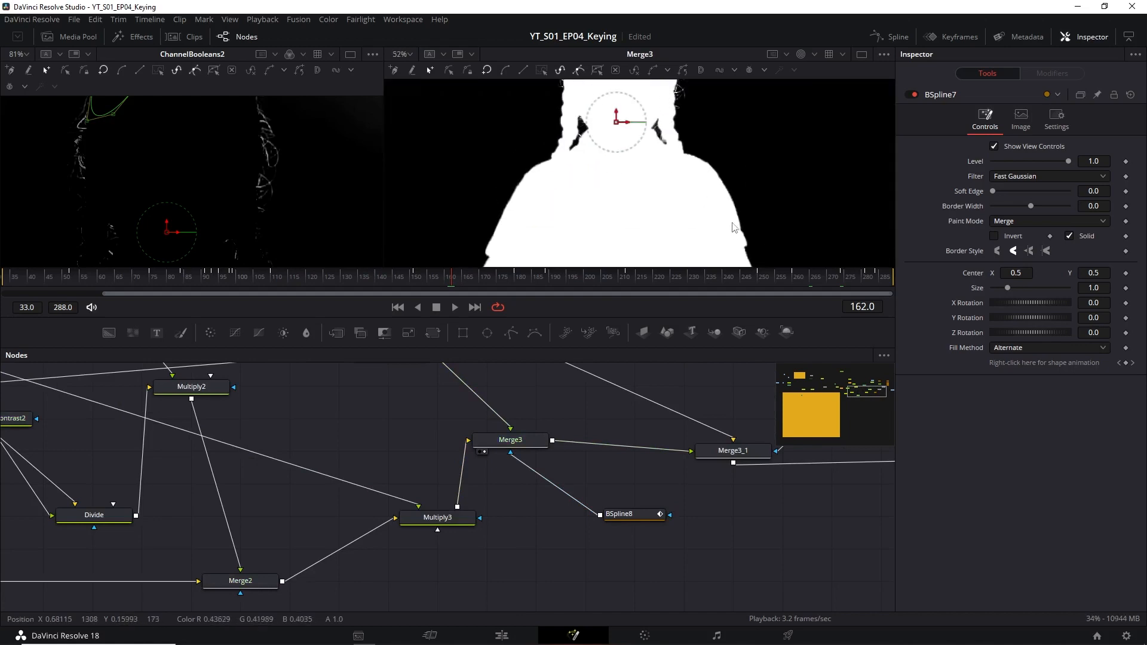
# Display MediaOut1's final composite in the second viewer in full colour and examine the girl's hair edges.
pyautogui.moveTo(654, 435); pyautogui.dragTo(472, 447)
pyautogui.moveTo(689, 459); pyautogui.dragTo(408, 460)
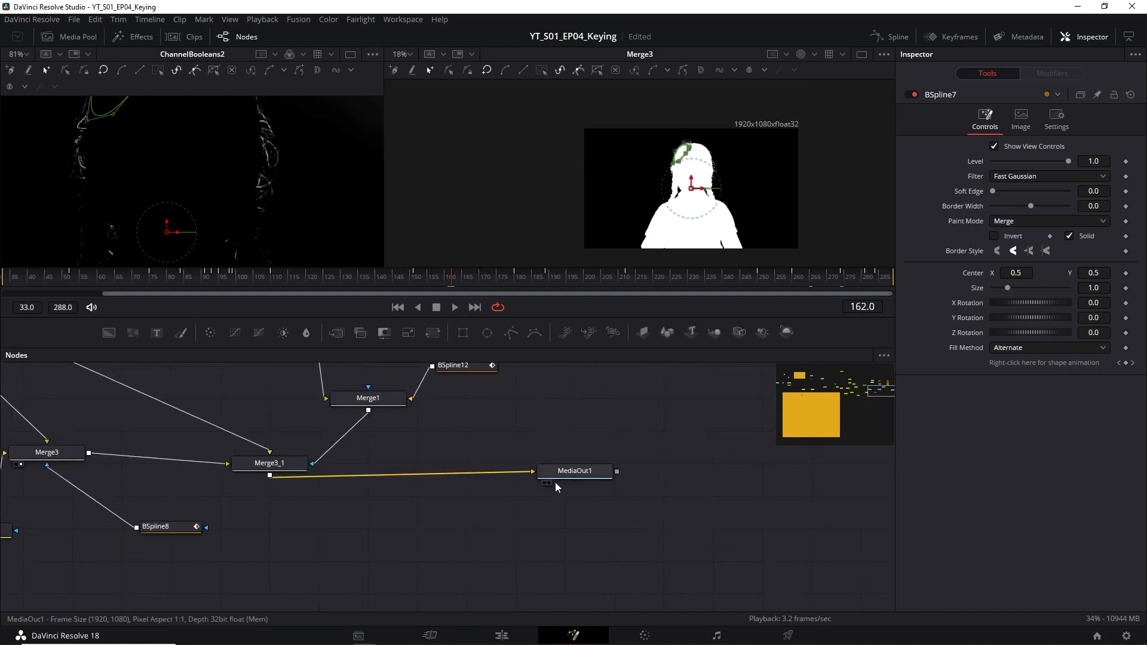
pyautogui.click(550, 484)
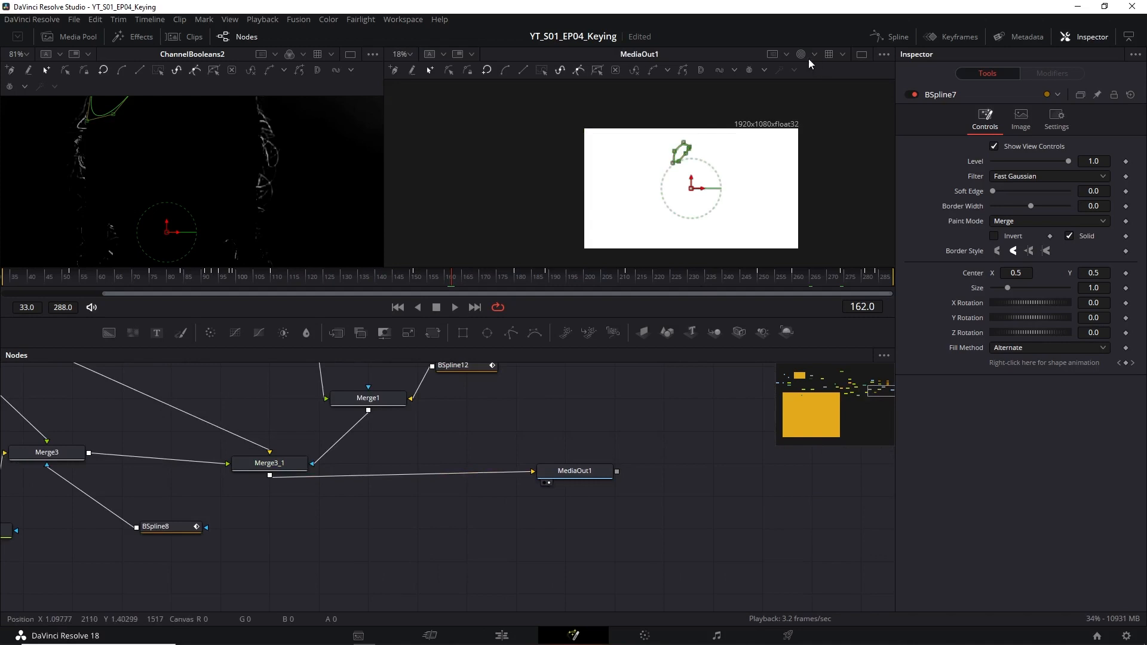
pyautogui.scroll(4, 716, 184)
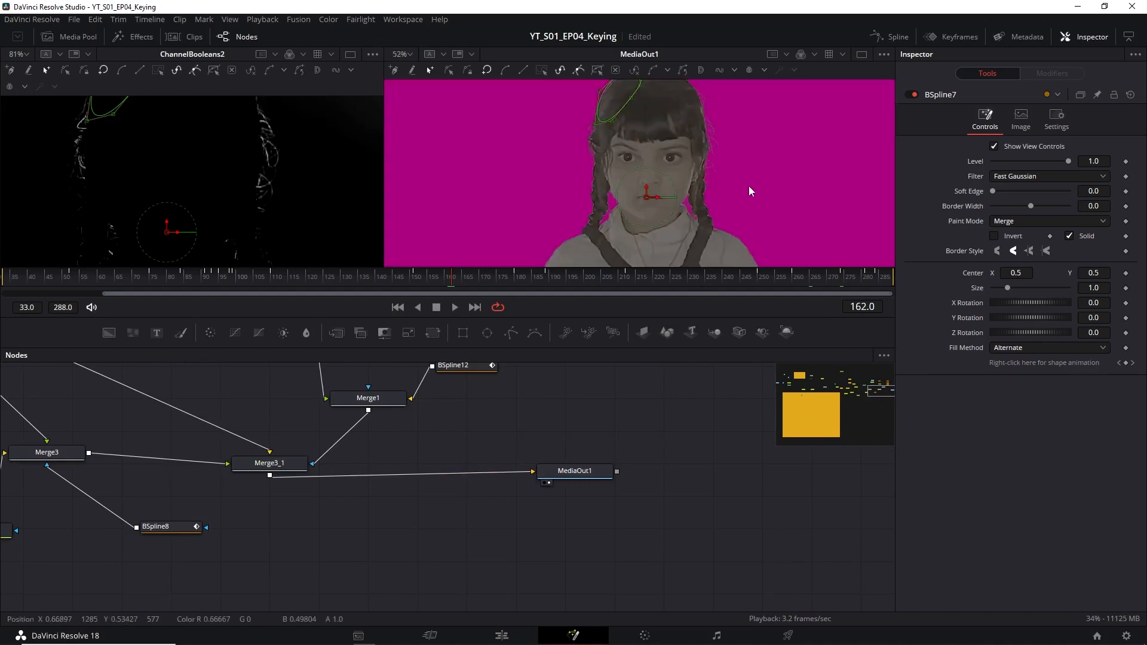